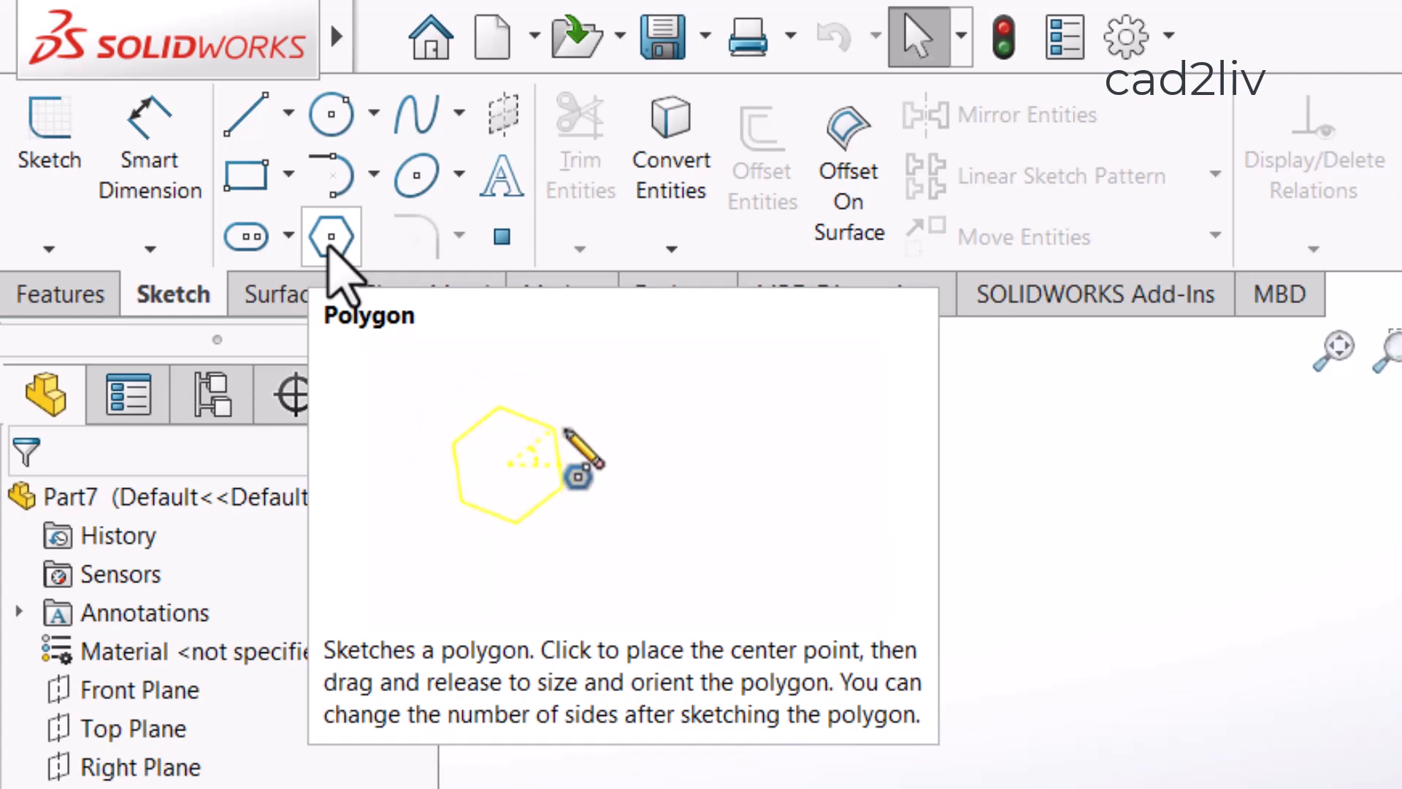
- Start a polygon sketch on the Front Plane and orient the view normal to it
left_click(330, 237)
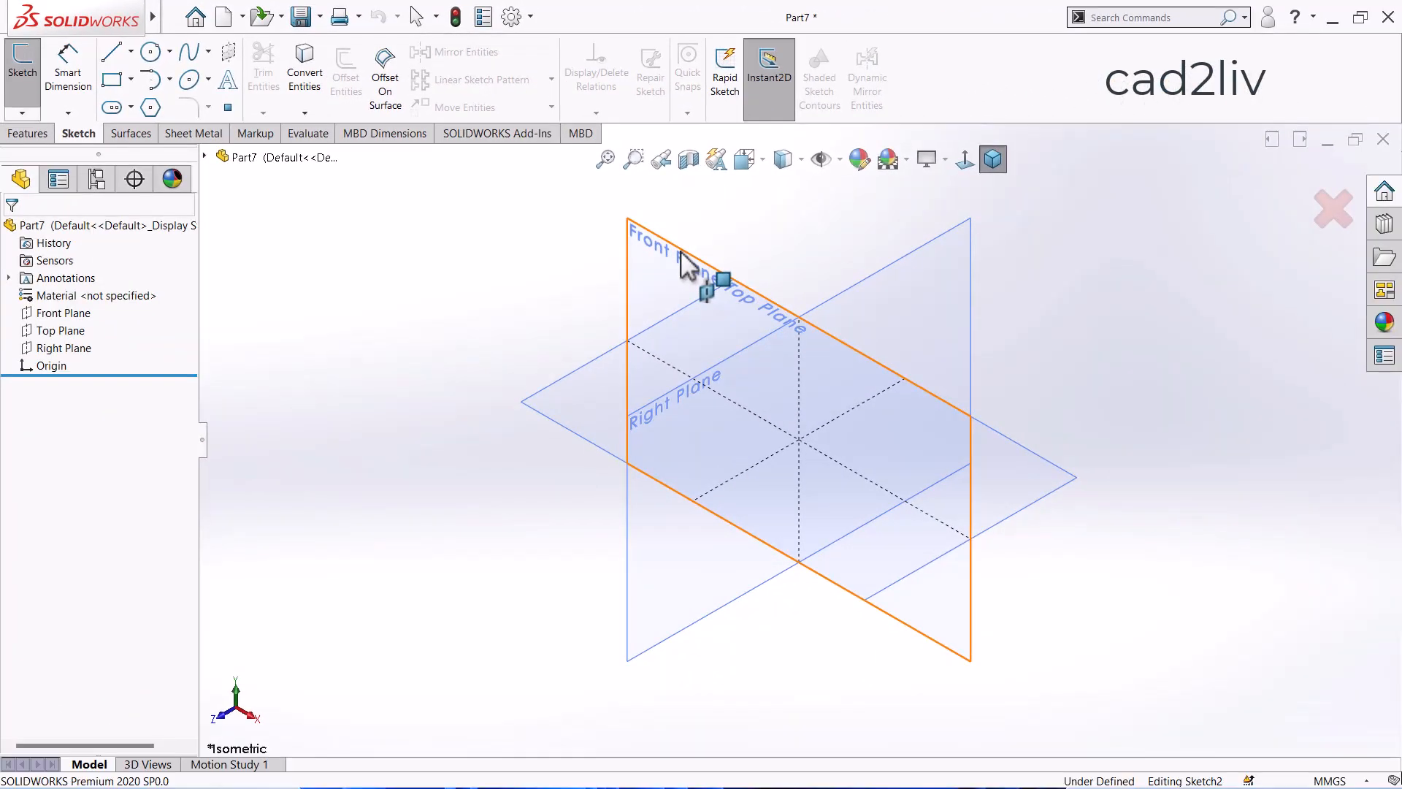
left_click(832, 306)
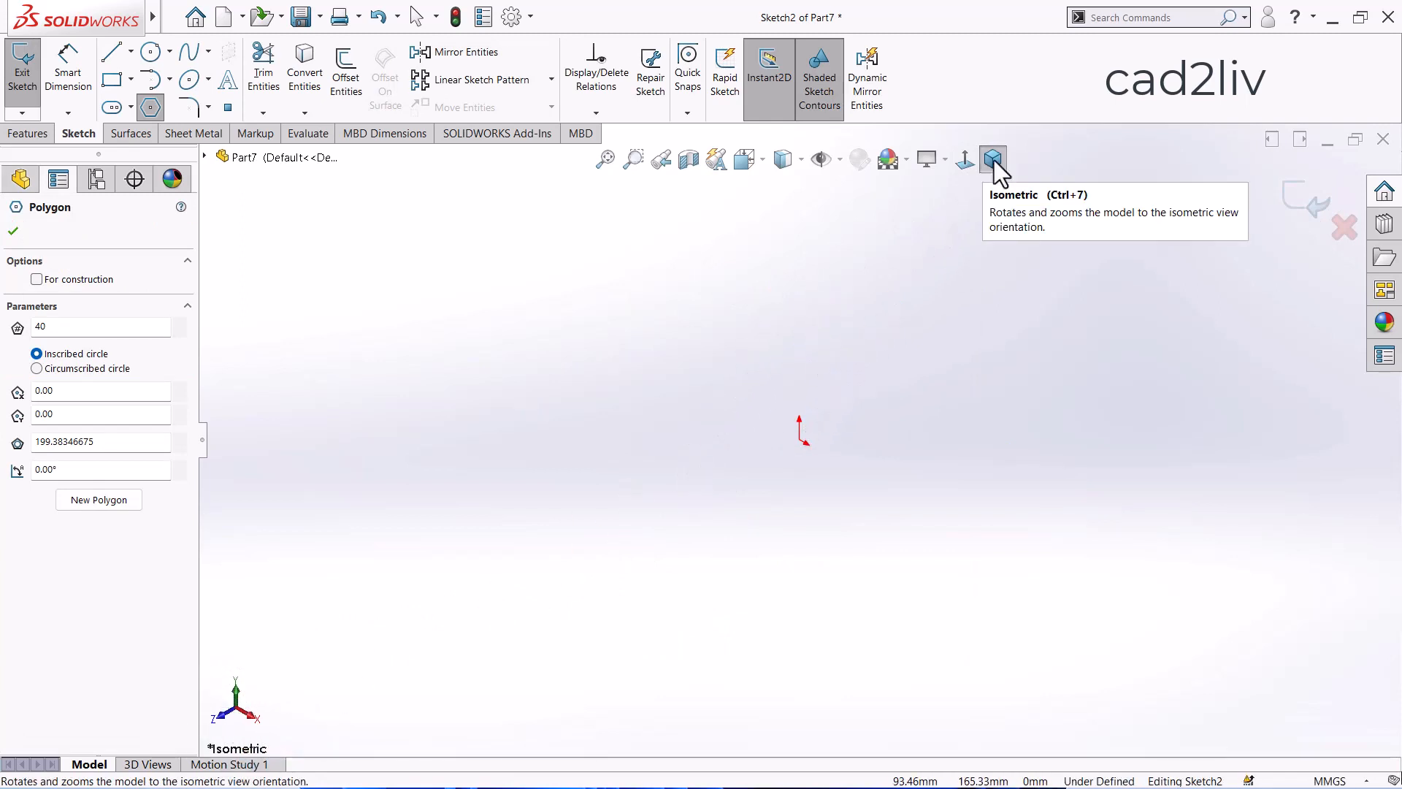
left_click(963, 160)
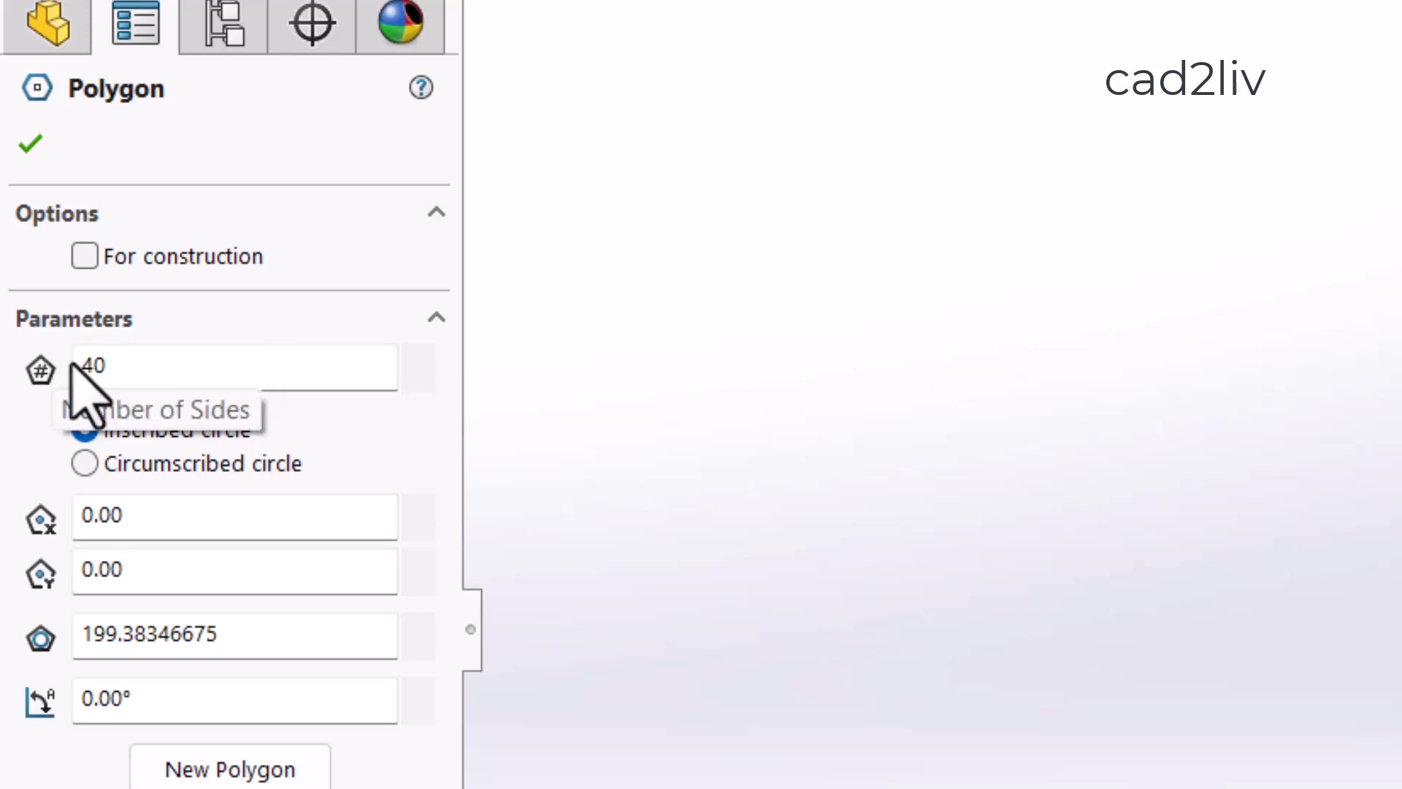
- Try 3, 2, 41 and 40 as the number of sides for the new polygon
double_click(114, 370)
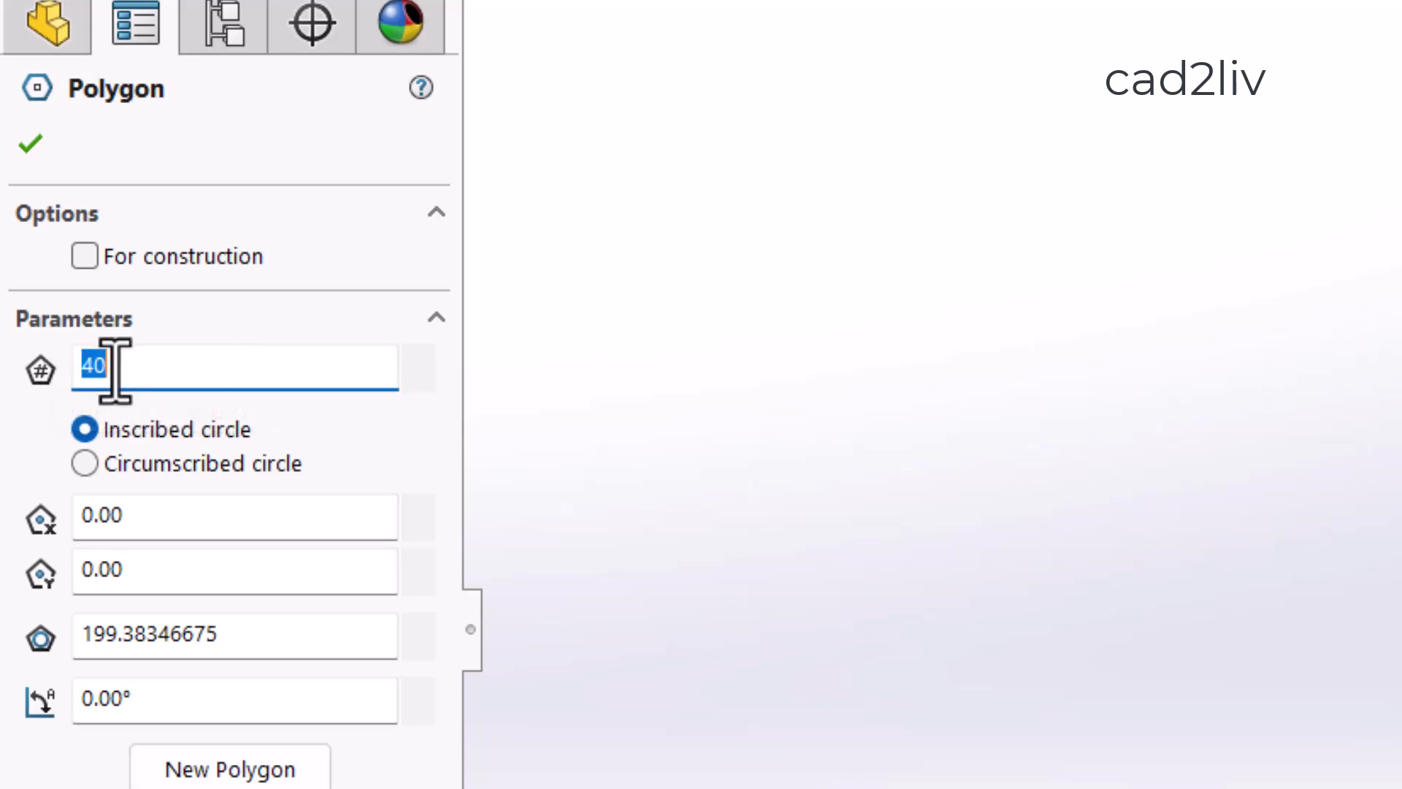
type("3")
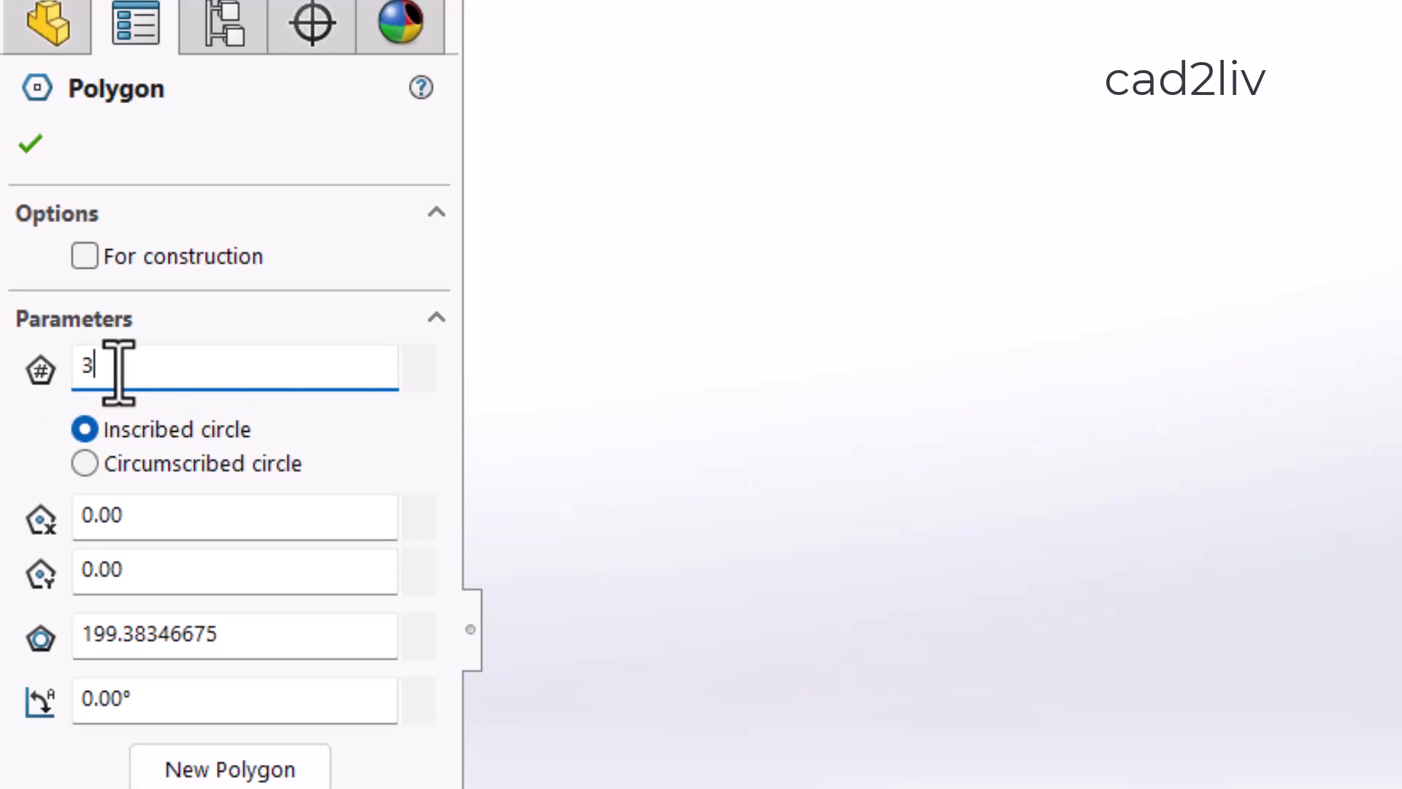
double_click(117, 370)
type("2")
double_click(118, 371)
type("41")
key("Return")
double_click(118, 371)
type("40")
- Sketch a 3-sided polygon centred on the origin, with an inscribed circle about 68.6 mm in diameter
key("BackSpace")
key("BackSpace")
type("3")
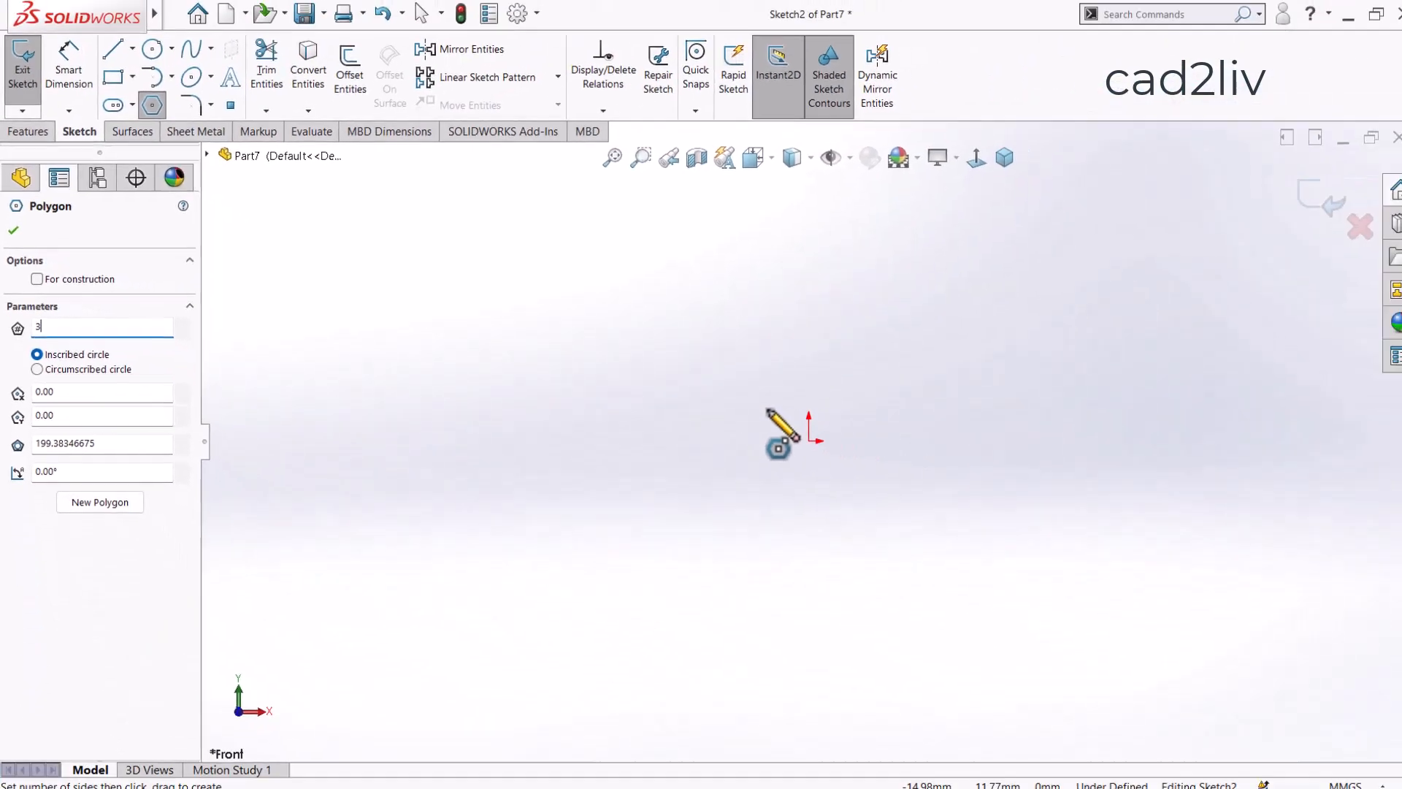
mouse_move(807, 440)
left_mouse_down()
mouse_move(886, 429)
mouse_move(959, 447)
mouse_move(983, 470)
left_mouse_up()
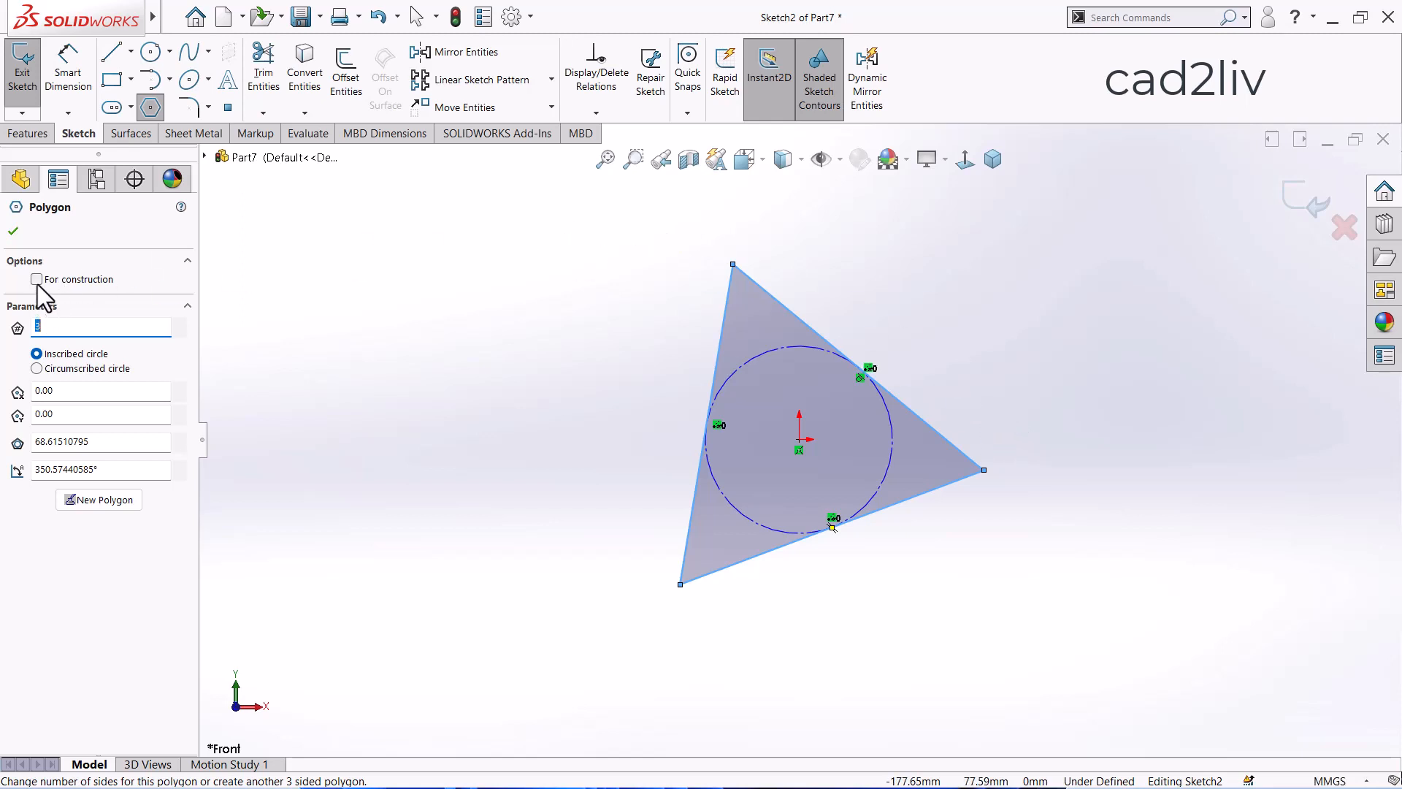
- Make the triangle construction geometry, then switch it back to regular sketch geometry
scroll(634, 277, "up", 1)
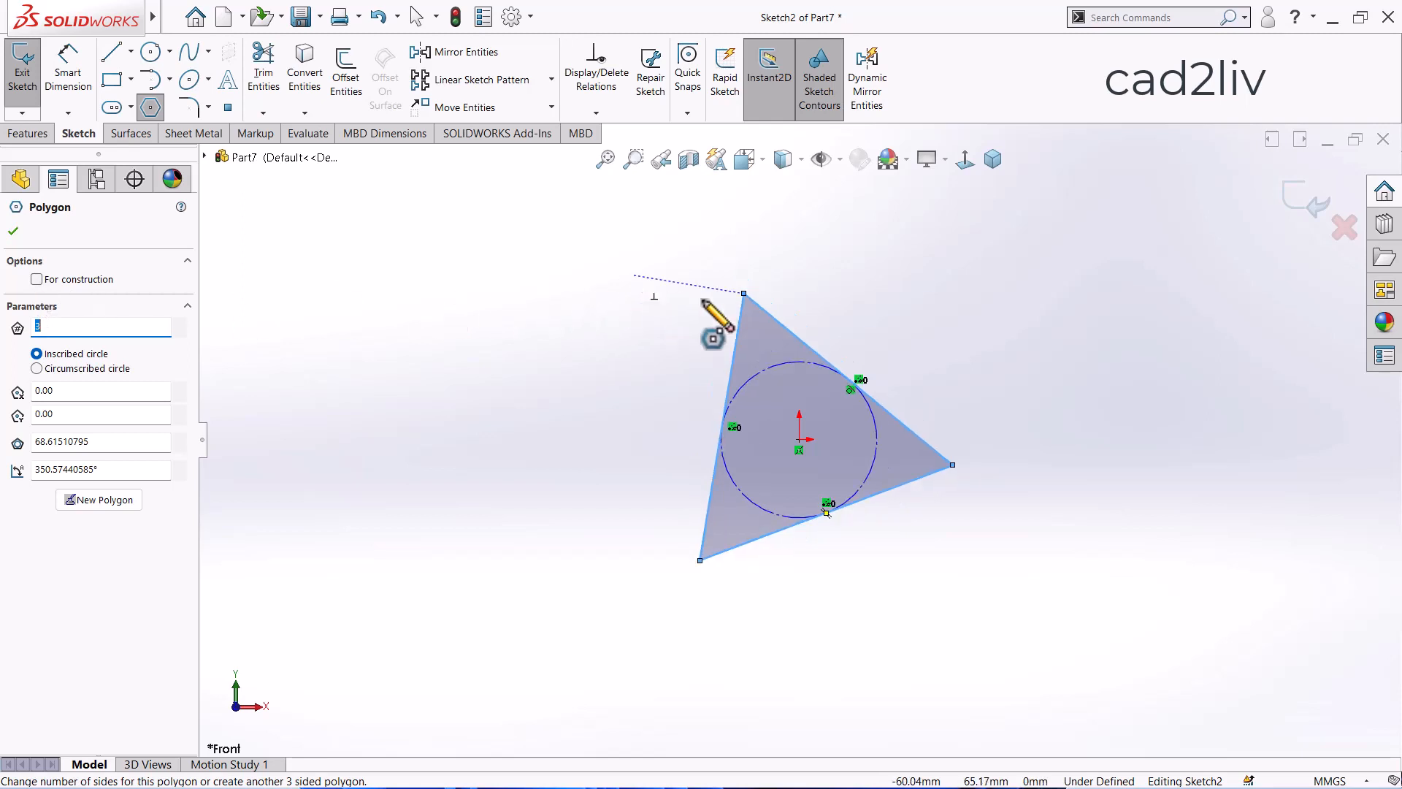
scroll(836, 298, "down", 1)
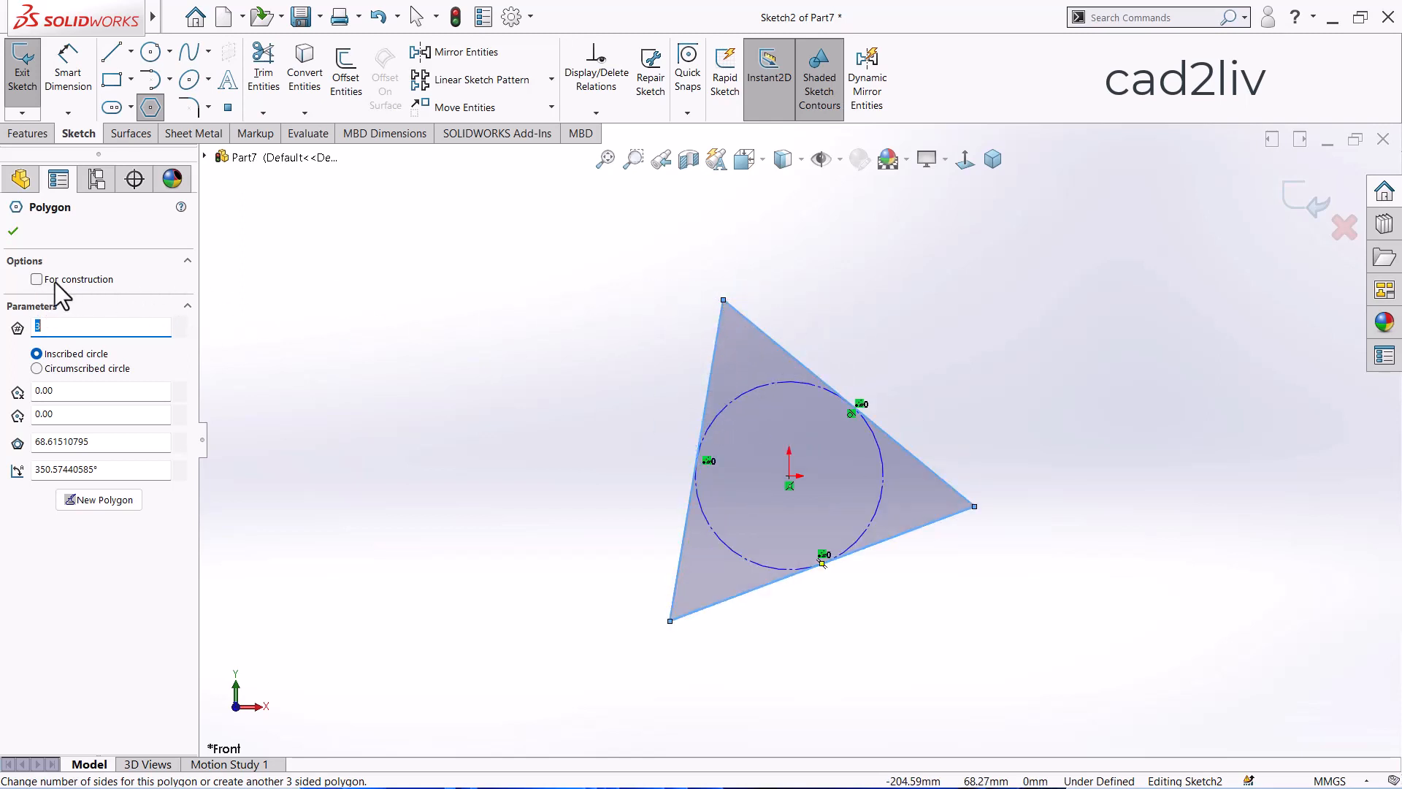
left_click(37, 279)
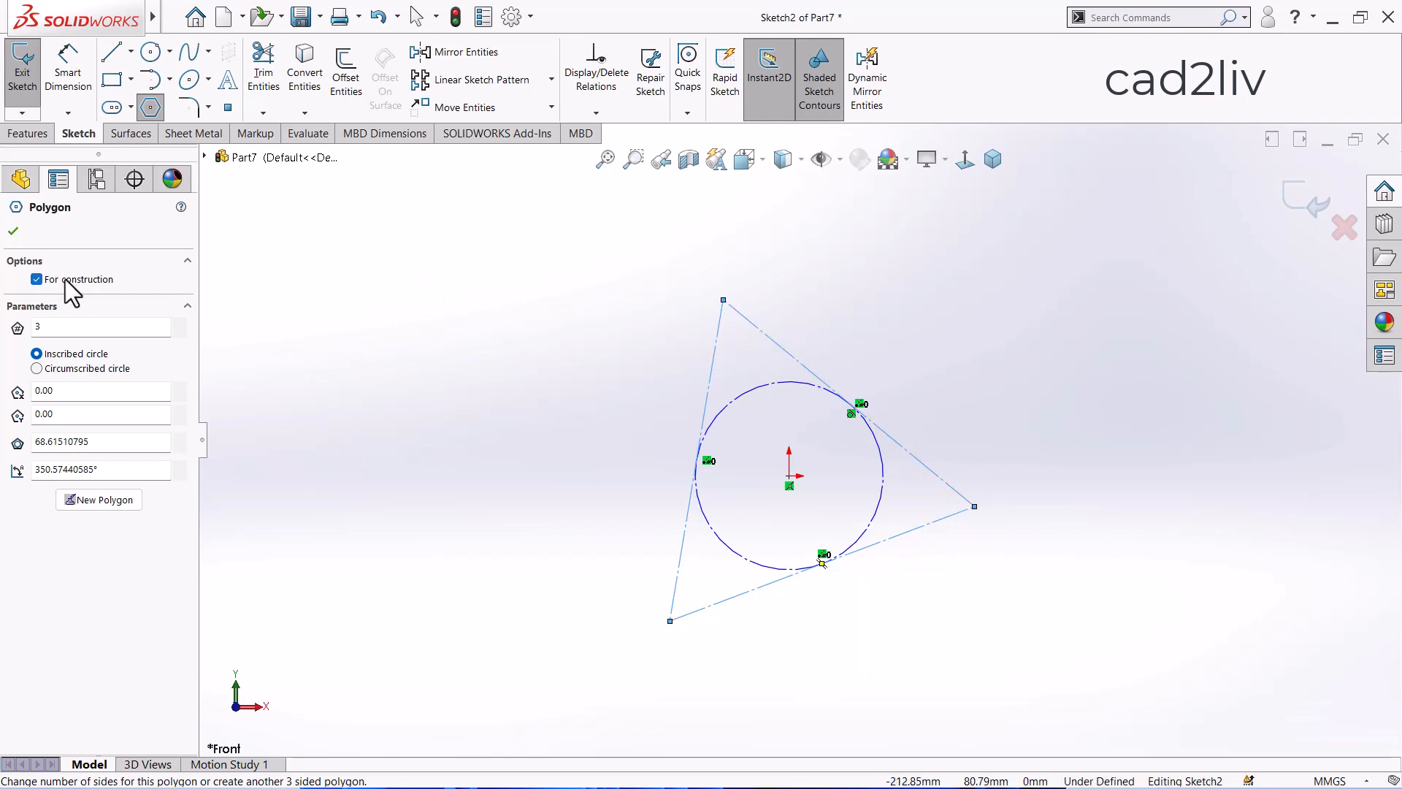
left_click(36, 281)
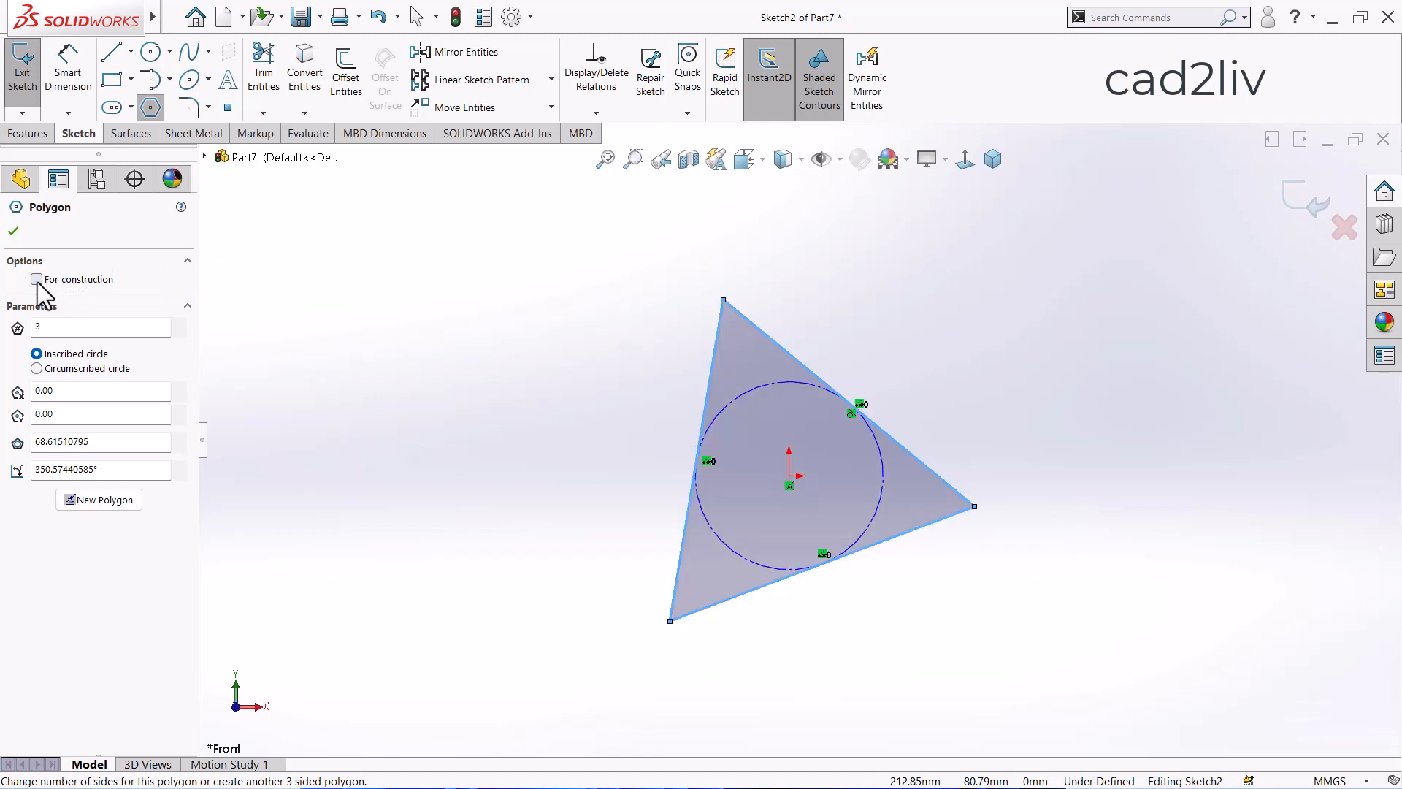
- Set the polygon's number of sides to 40 and examine its edges up close
double_click(57, 333)
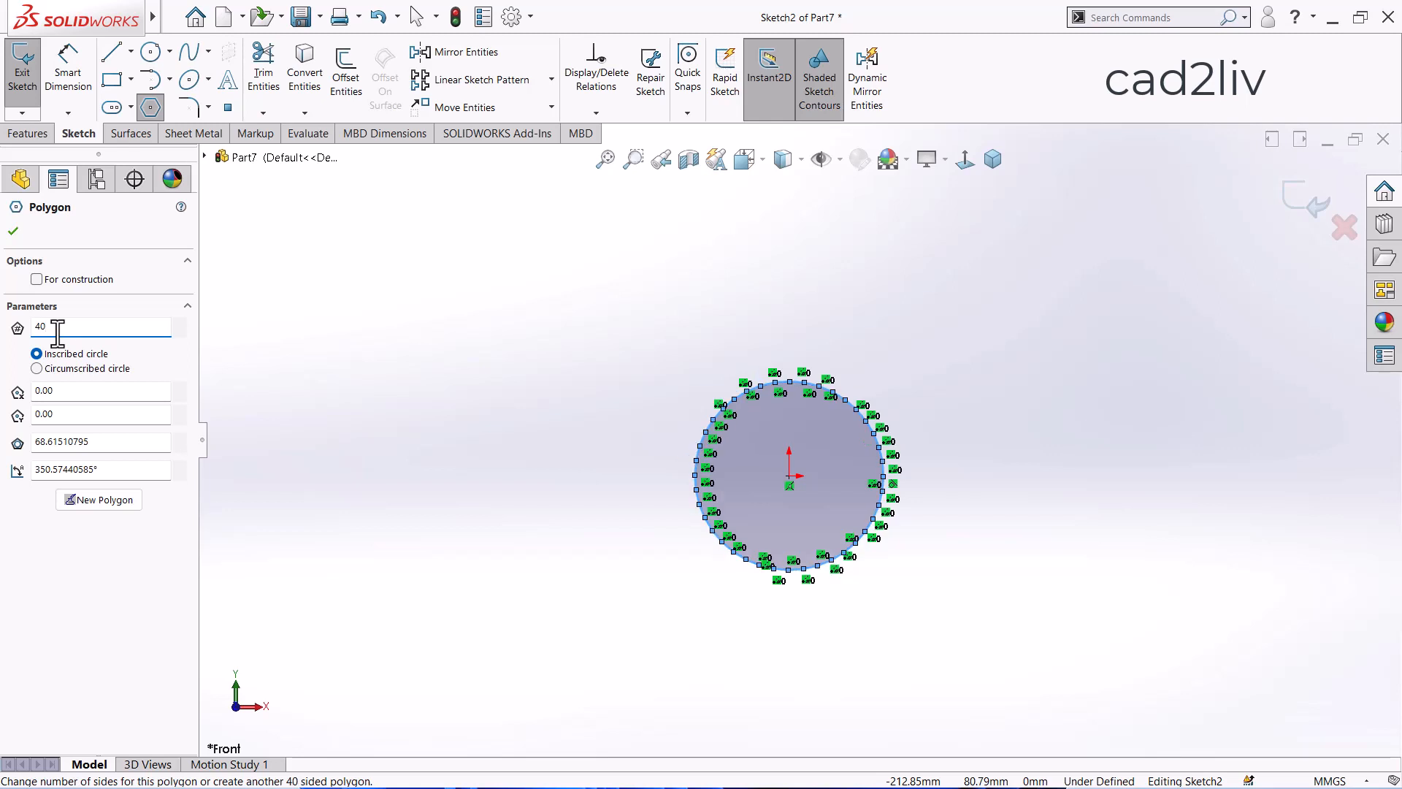
scroll(831, 438, "down", 5)
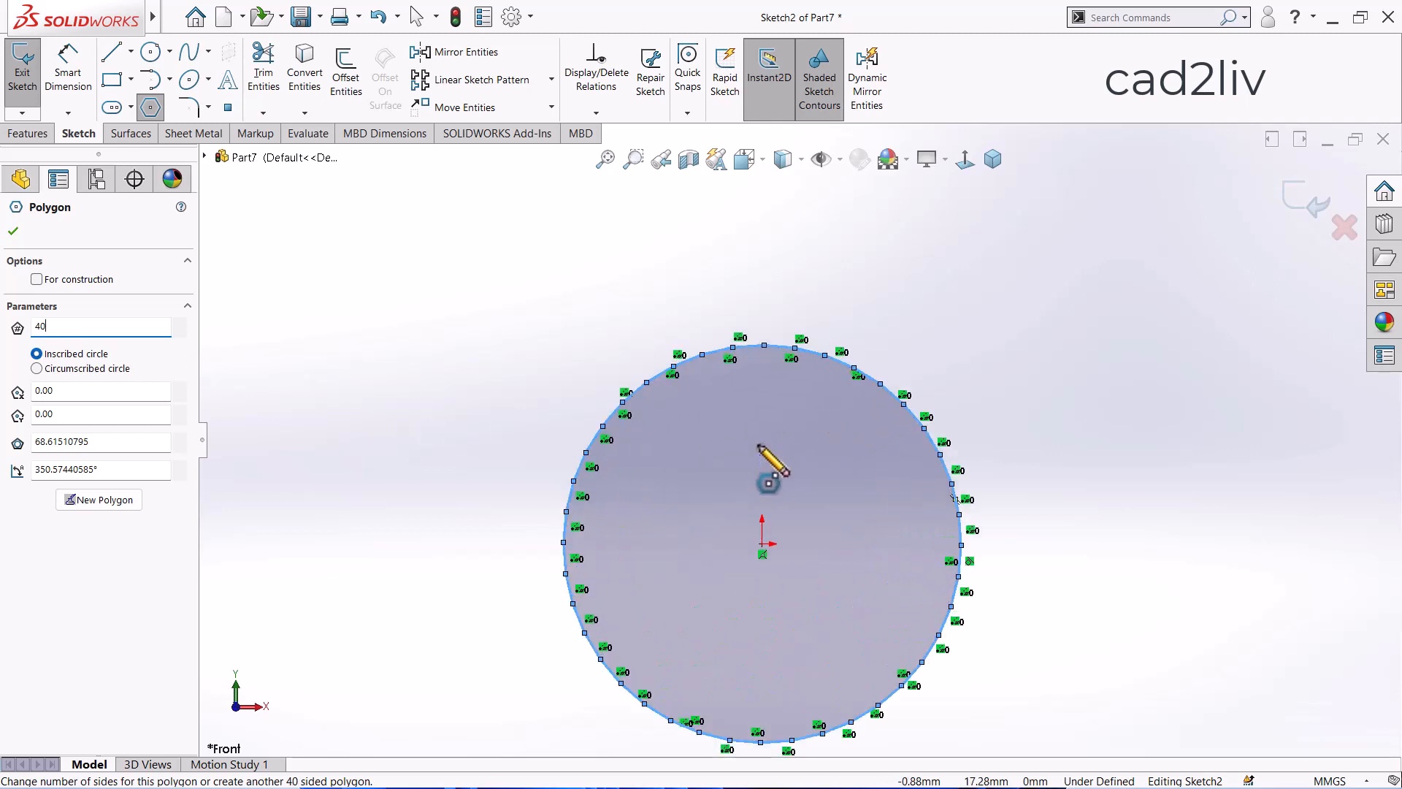
scroll(759, 446, "down", 3)
scroll(821, 448, "up", 7)
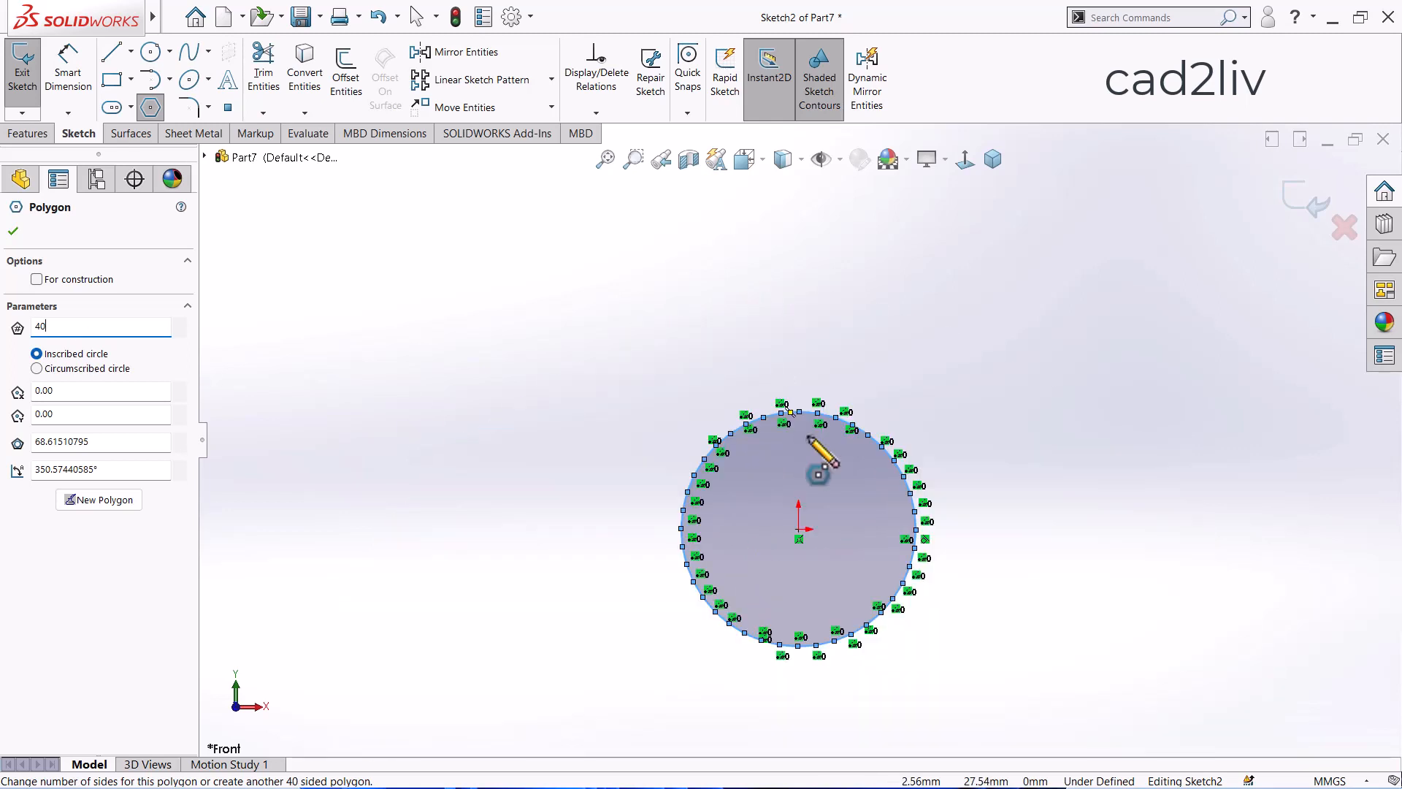
scroll(796, 424, "down", 9)
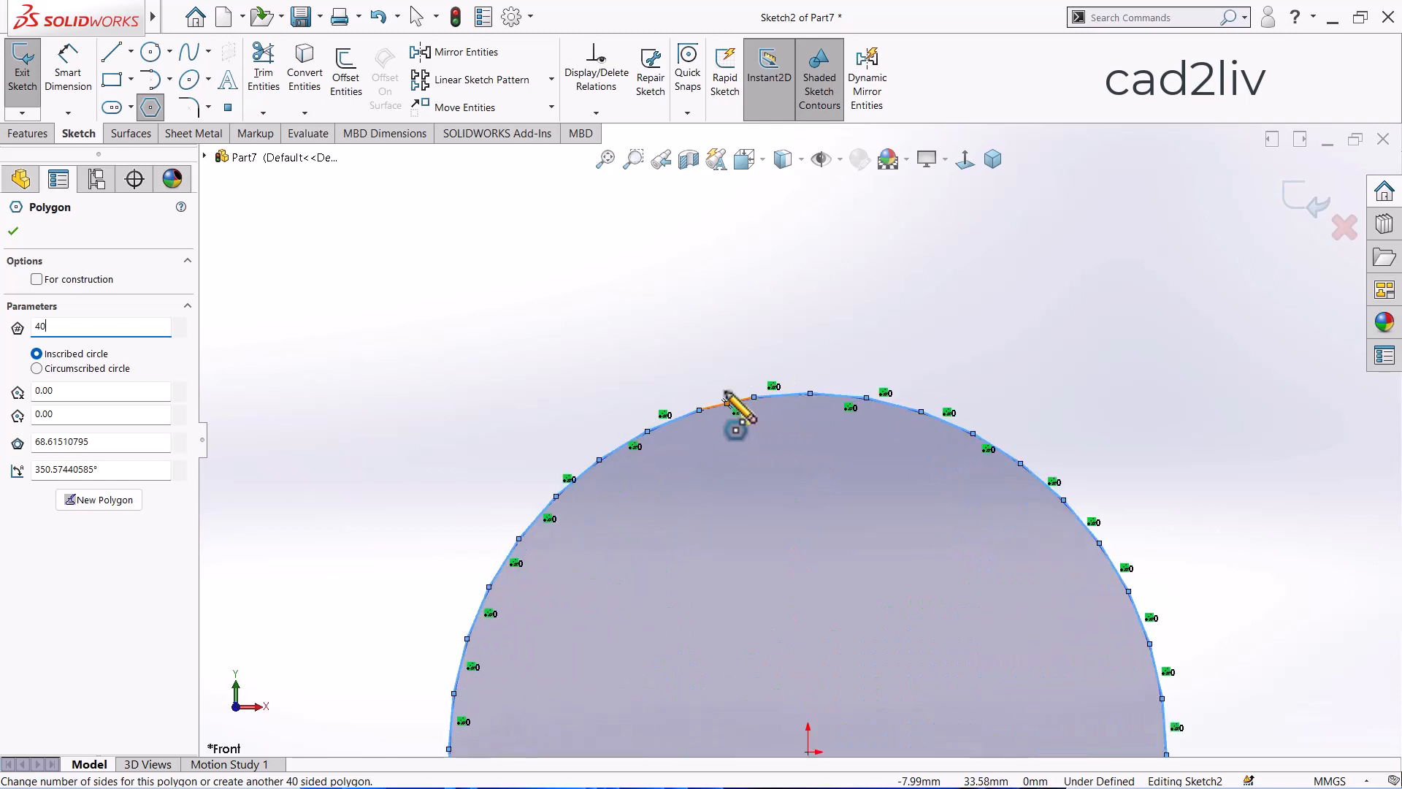
scroll(730, 376, "up", 7)
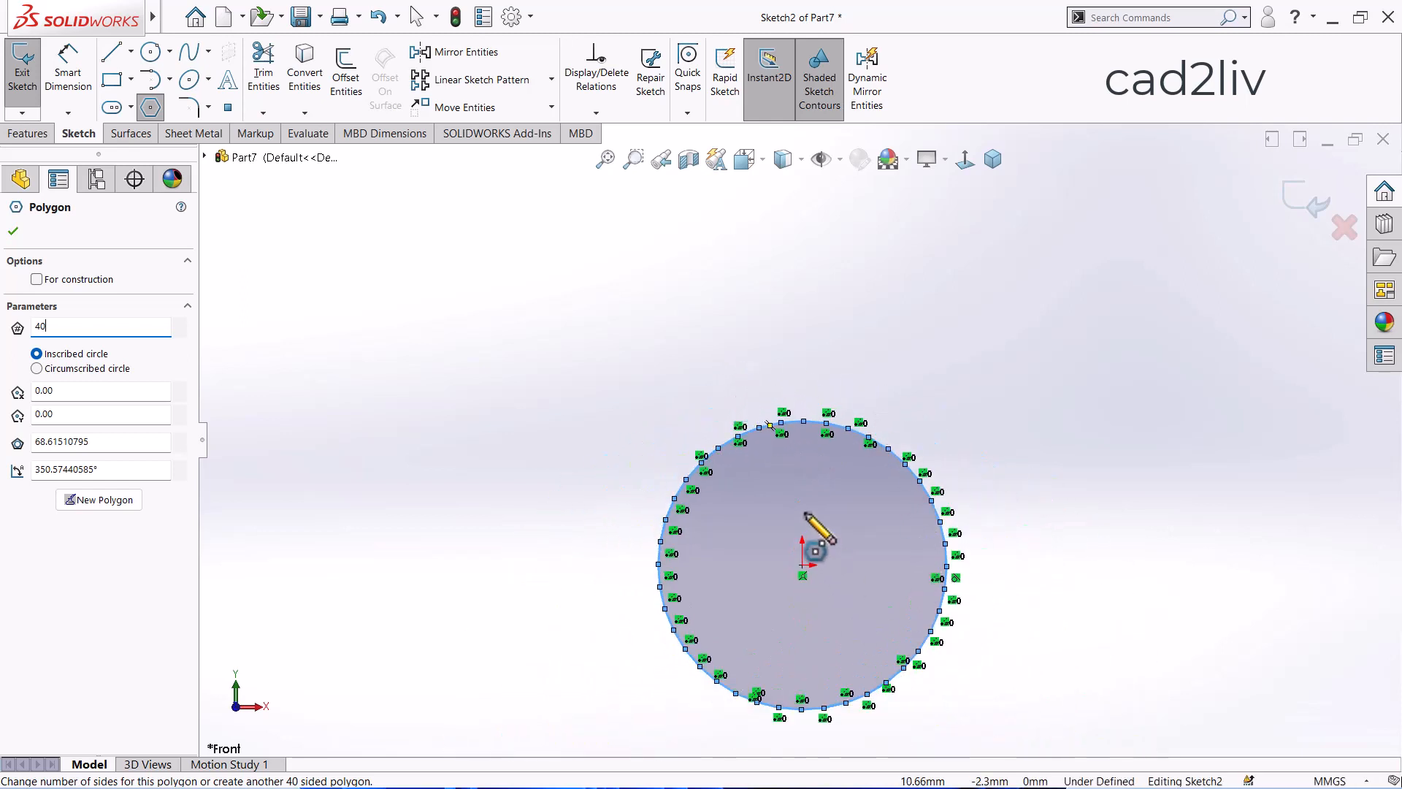
scroll(806, 515, "up", 1)
scroll(885, 667, "down", 1)
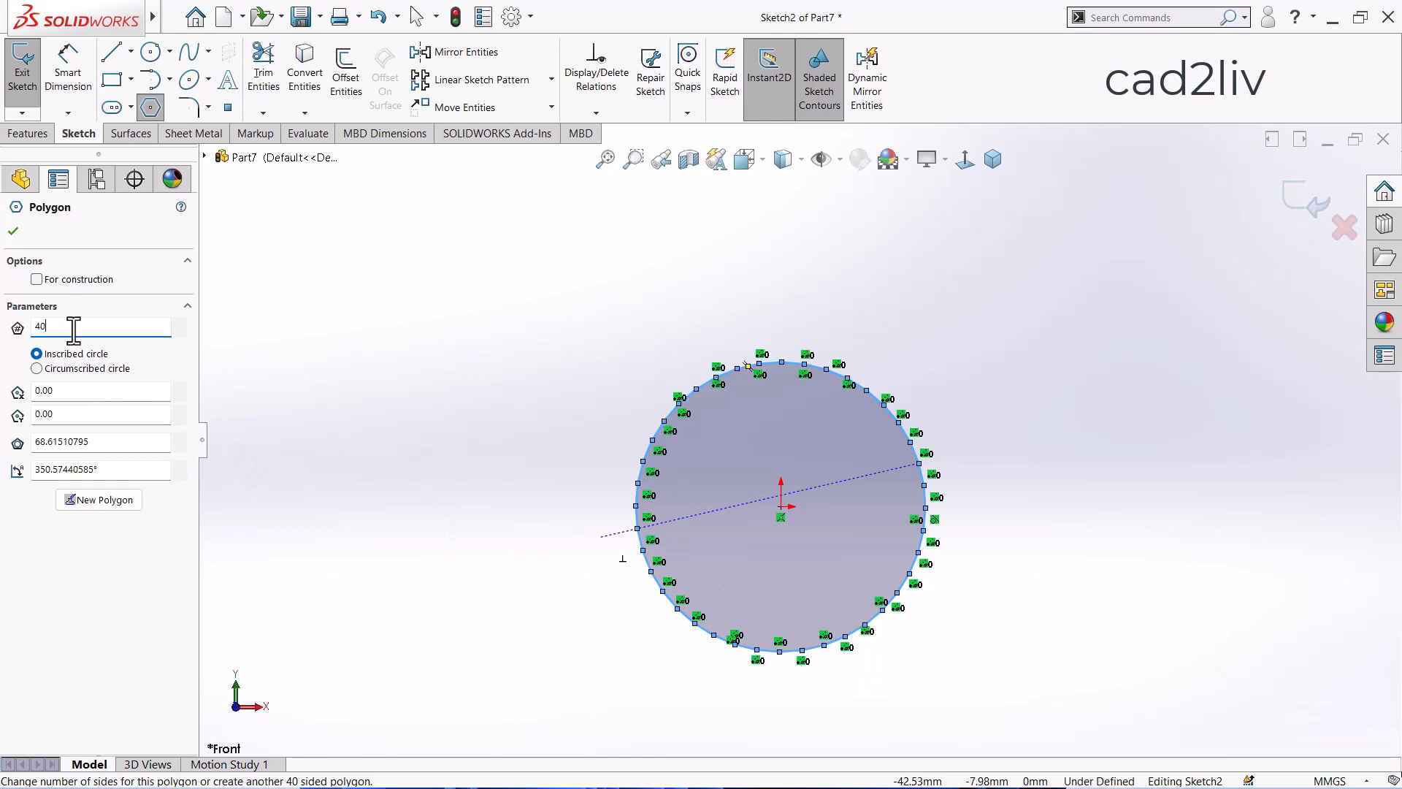
- Set the polygon's number of sides to 8
double_click(73, 326)
type("8")
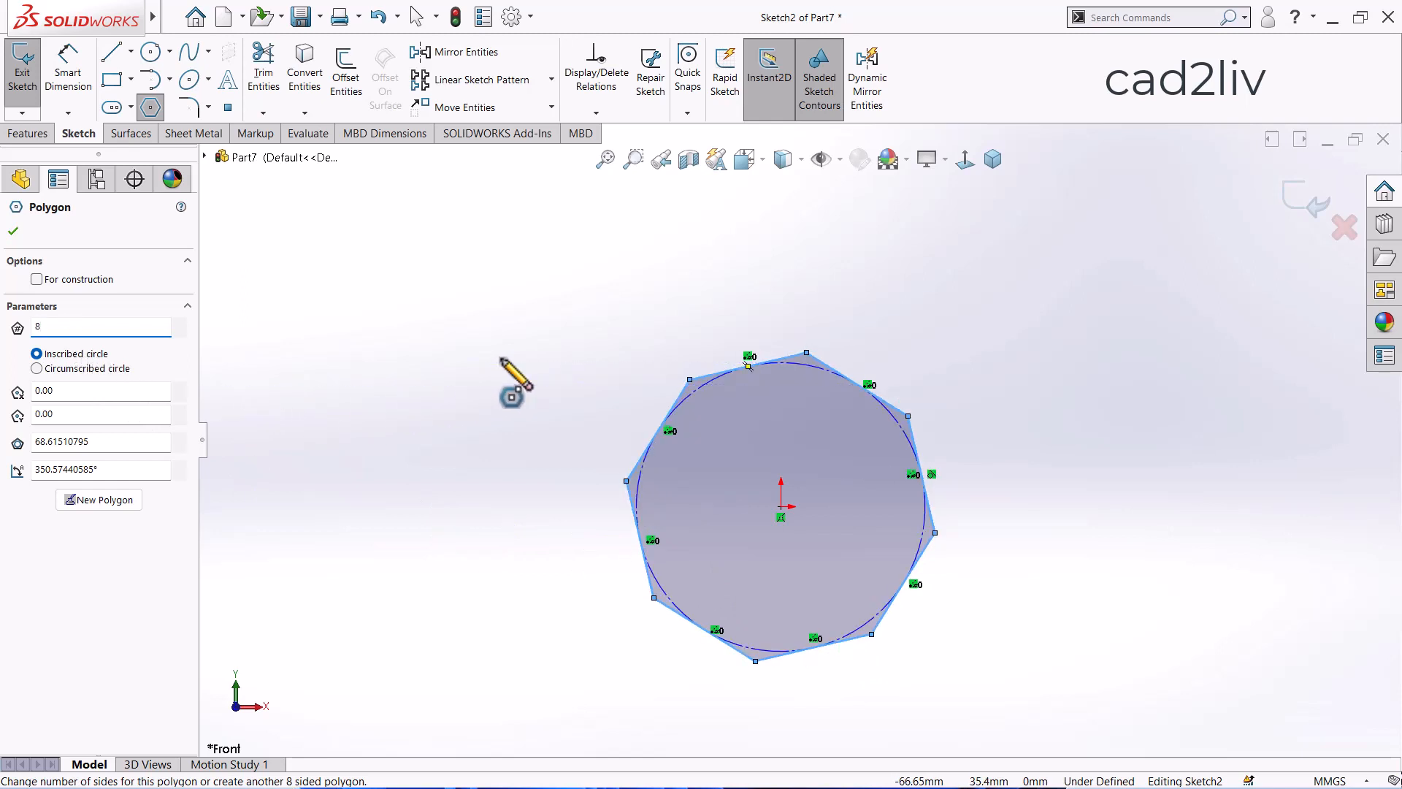
scroll(501, 359, "up", 2)
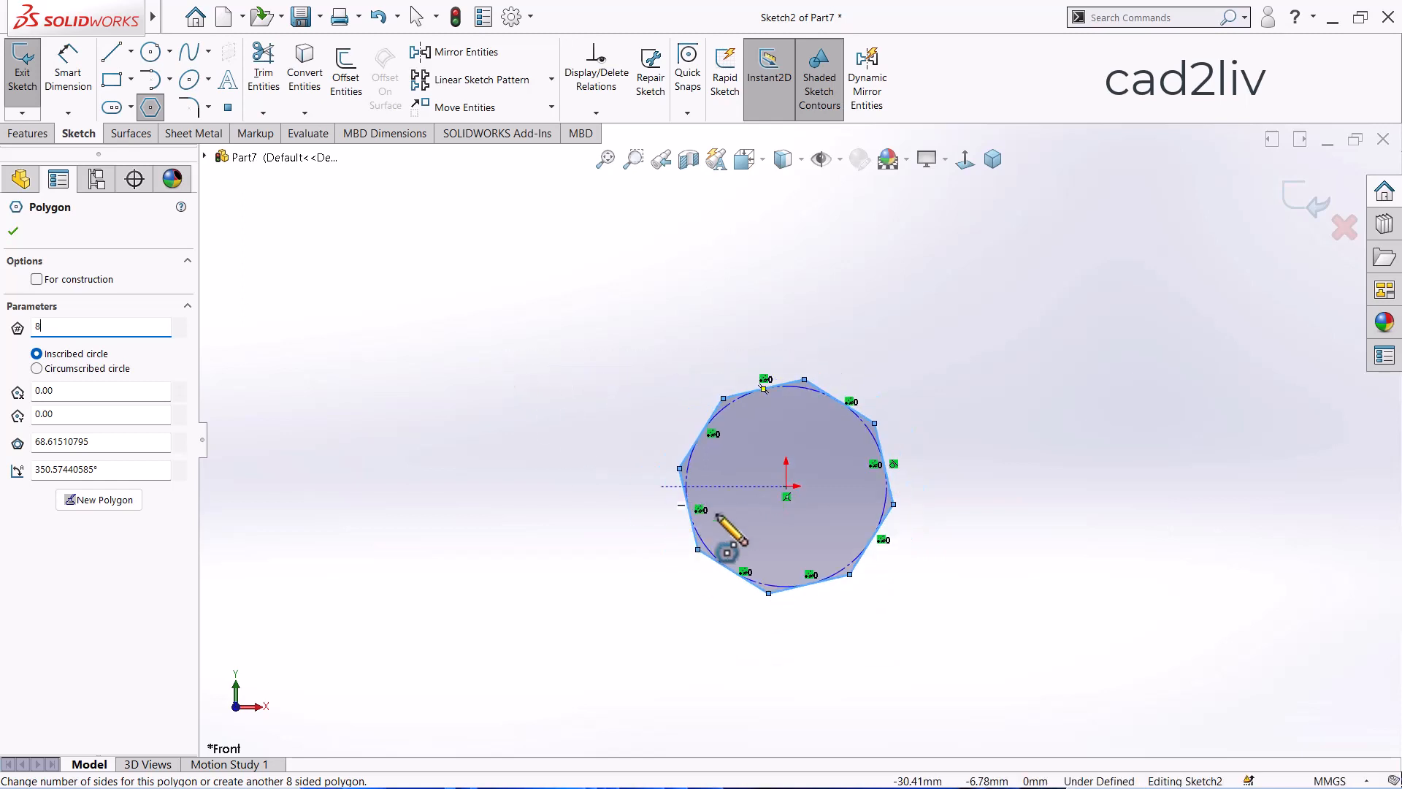
scroll(709, 517, "down", 2)
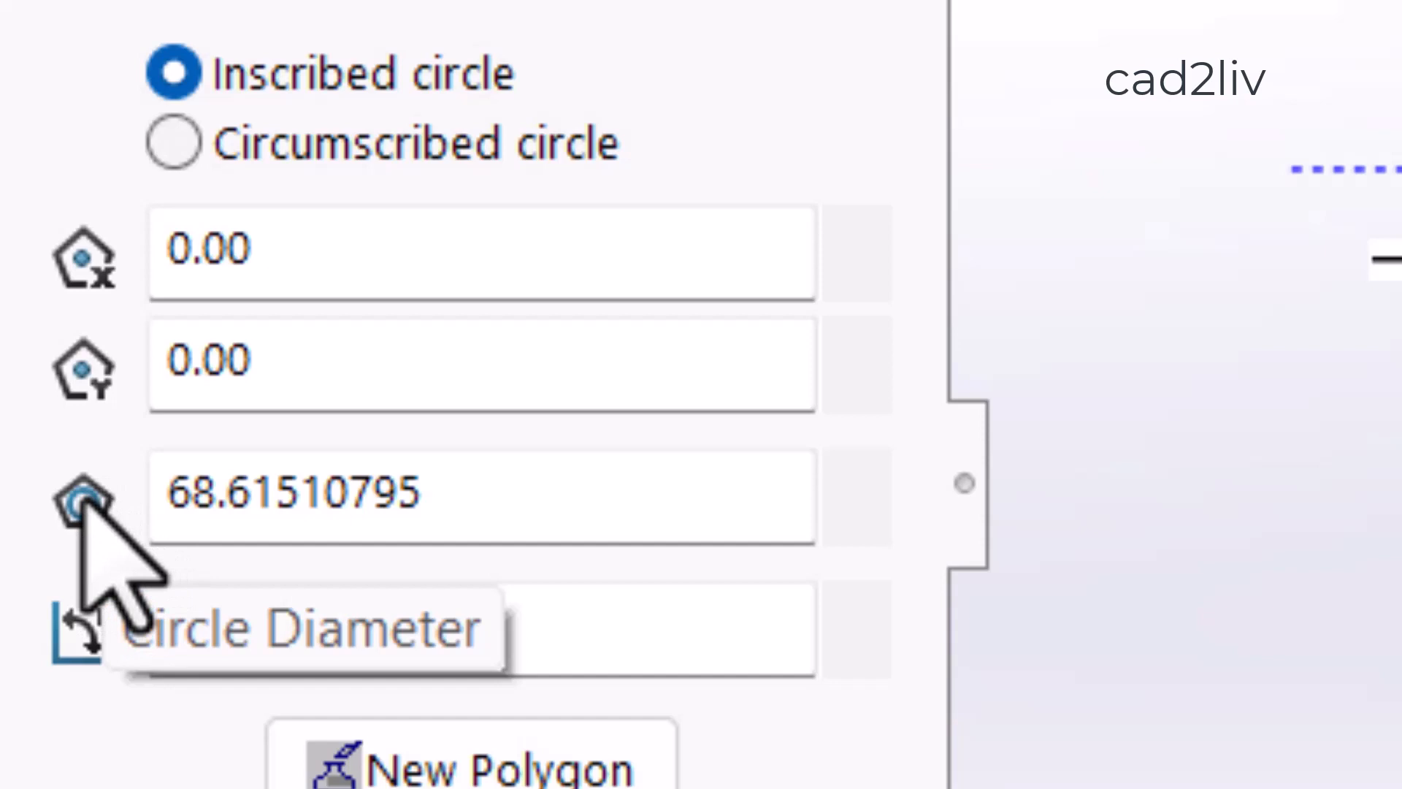
- Set the diameter of the octagon's inscribed circle to 50 mm and examine the resized shape
double_click(275, 491)
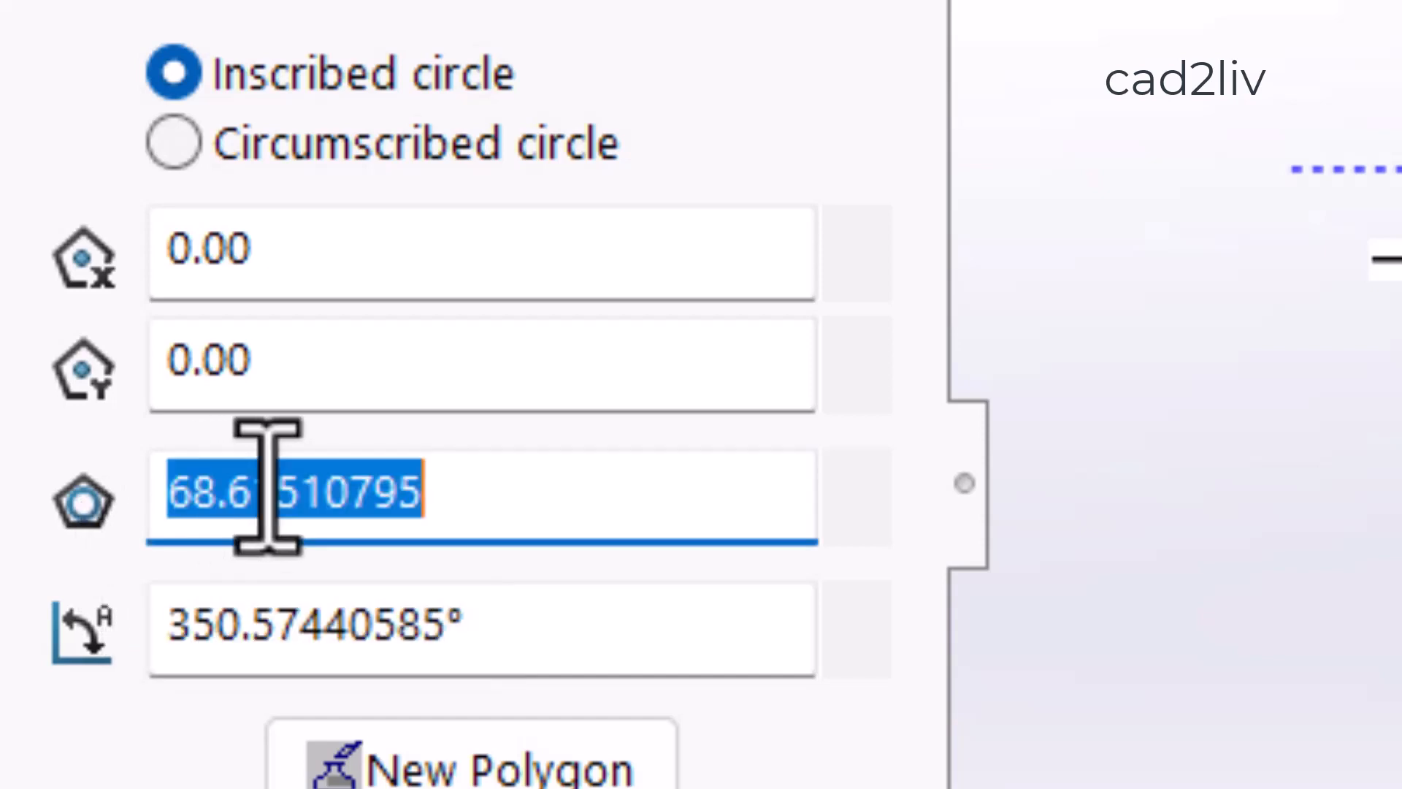
type("50")
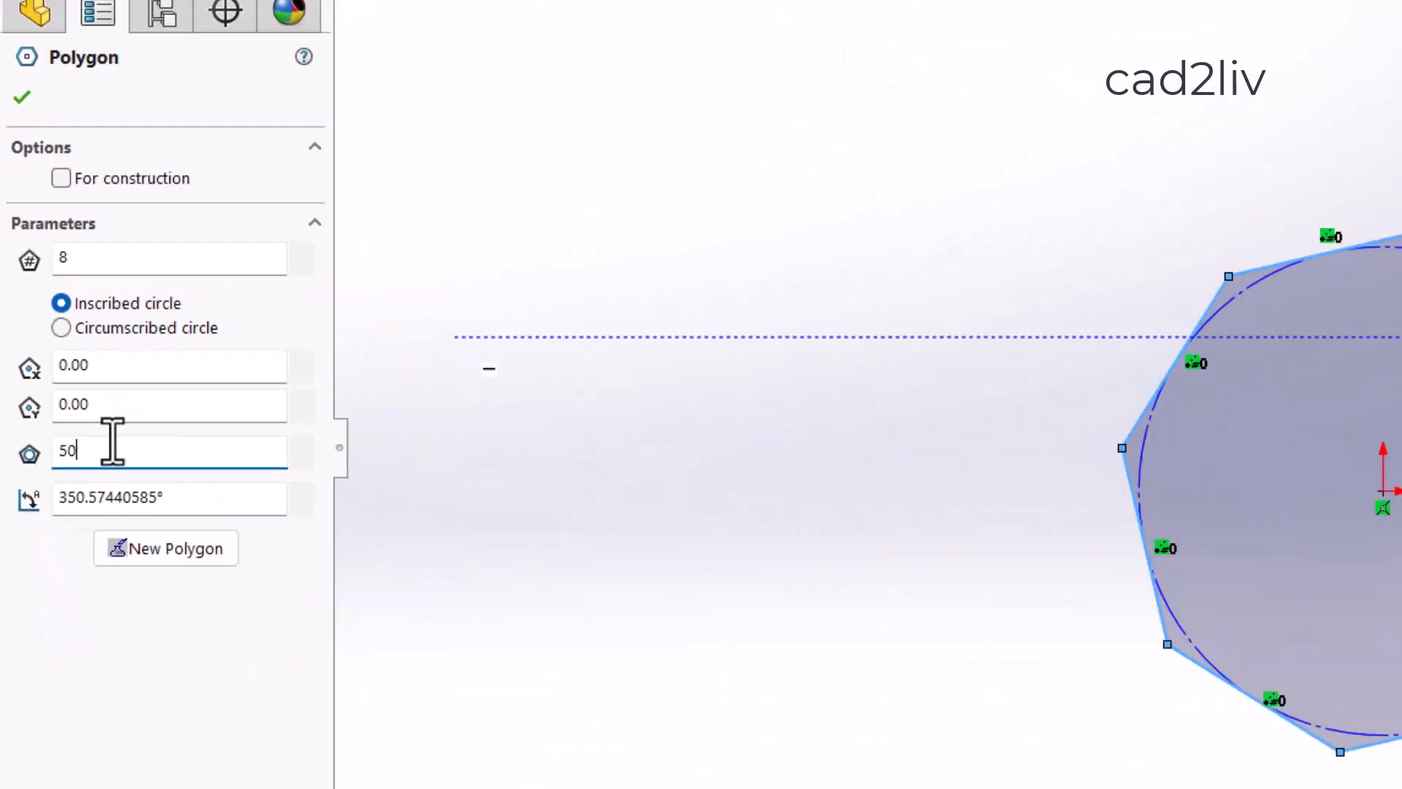
key("Return")
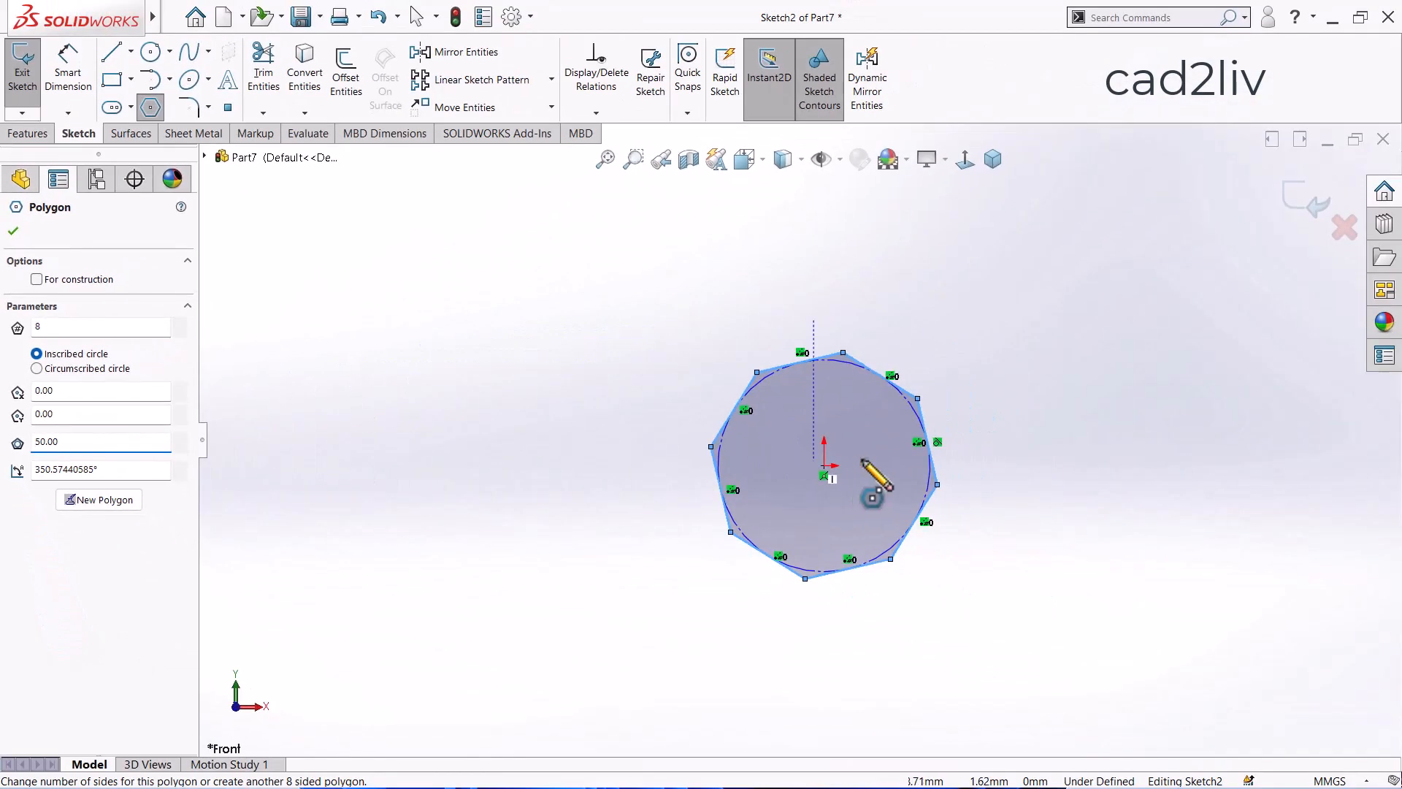
scroll(798, 407, "down", 3)
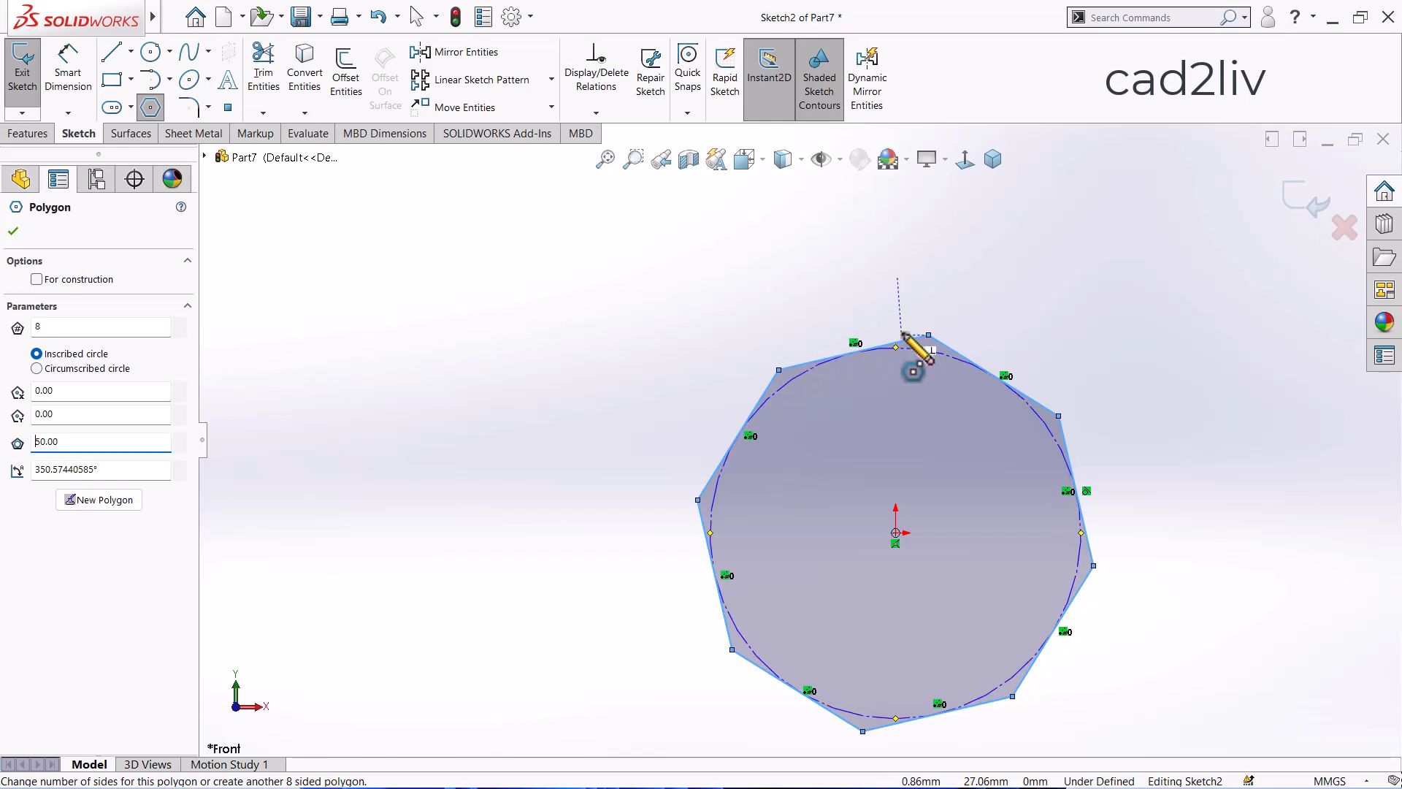
scroll(885, 330, "up", 3)
scroll(952, 557, "down", 2)
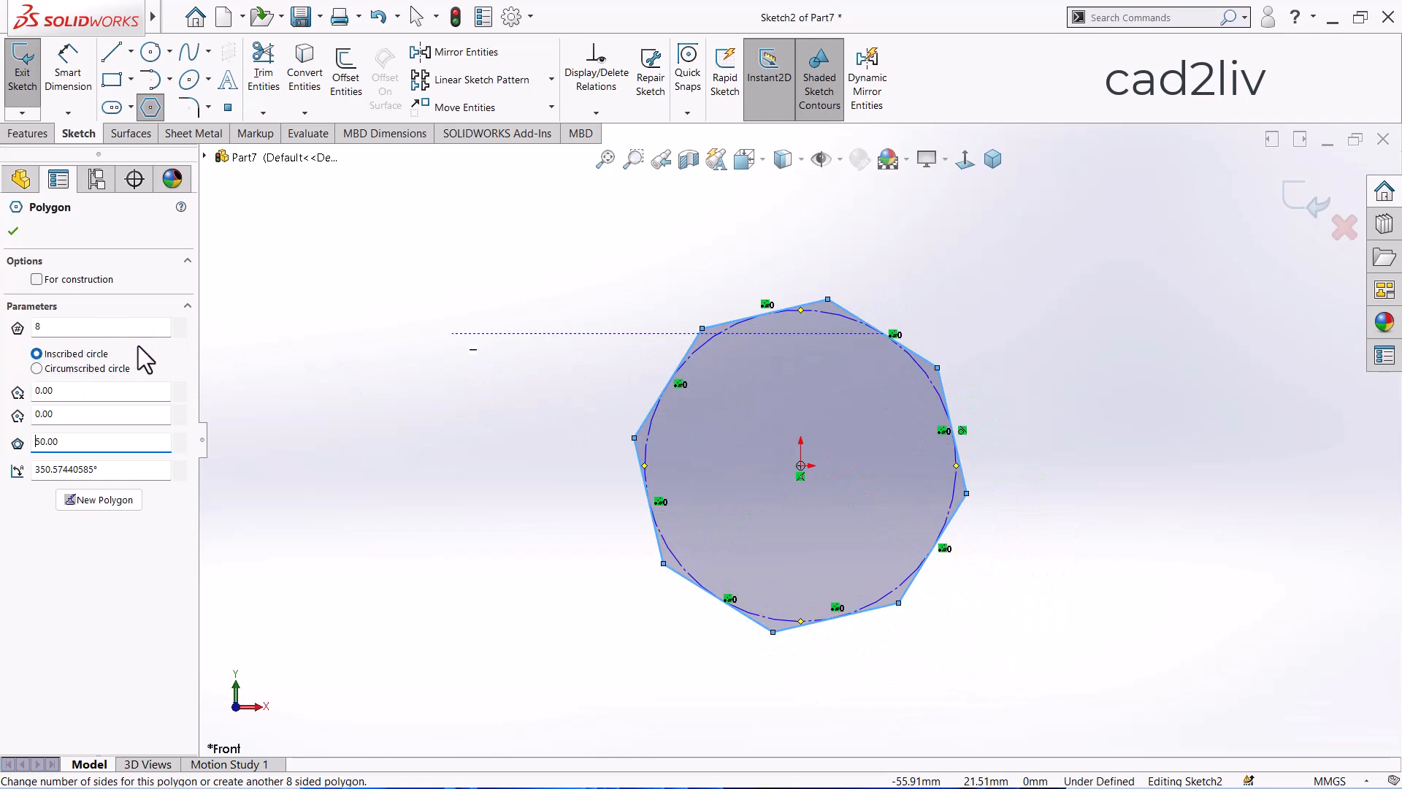
- Define the octagon by a circumscribed circle with a 50 mm diameter and accept the polygon
left_click(56, 366)
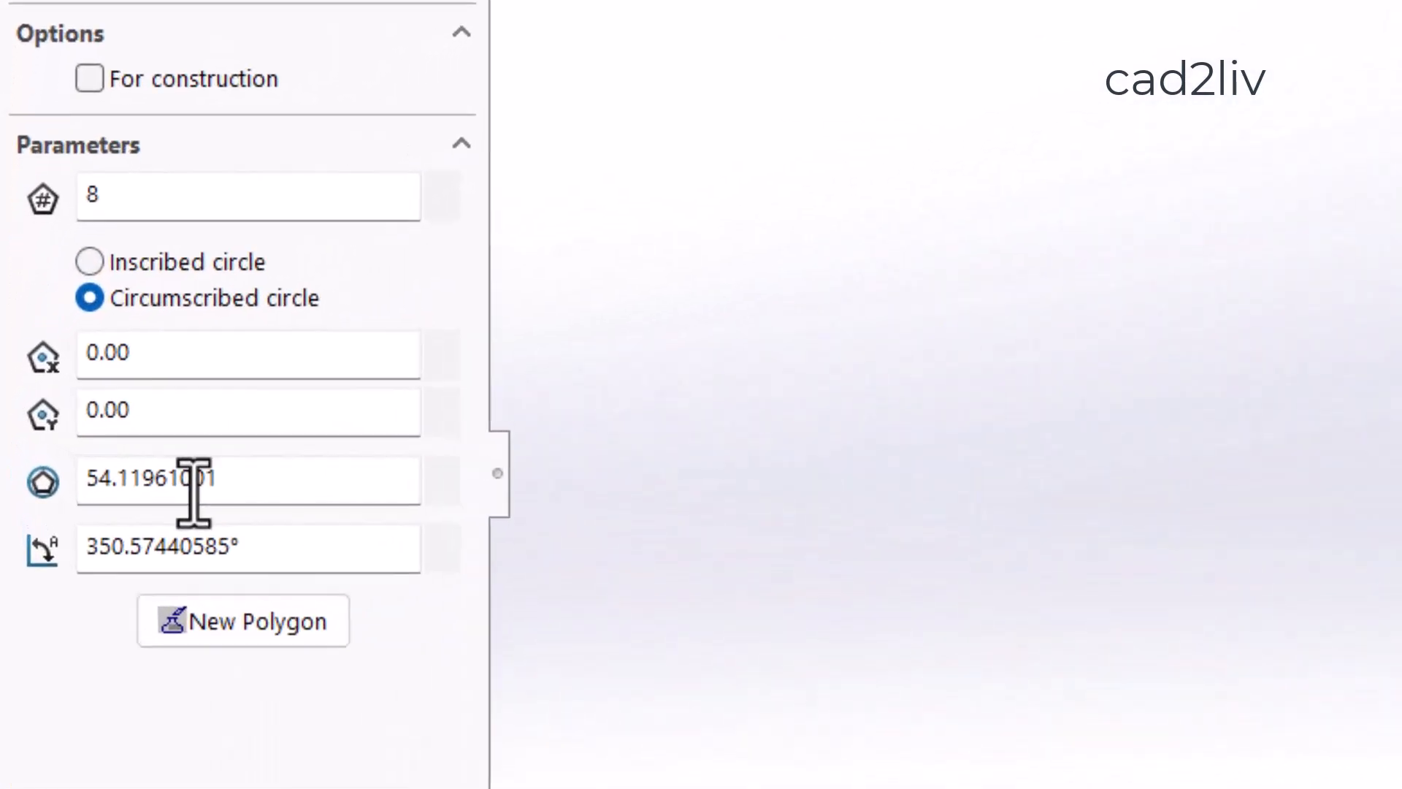
double_click(78, 445)
type("50")
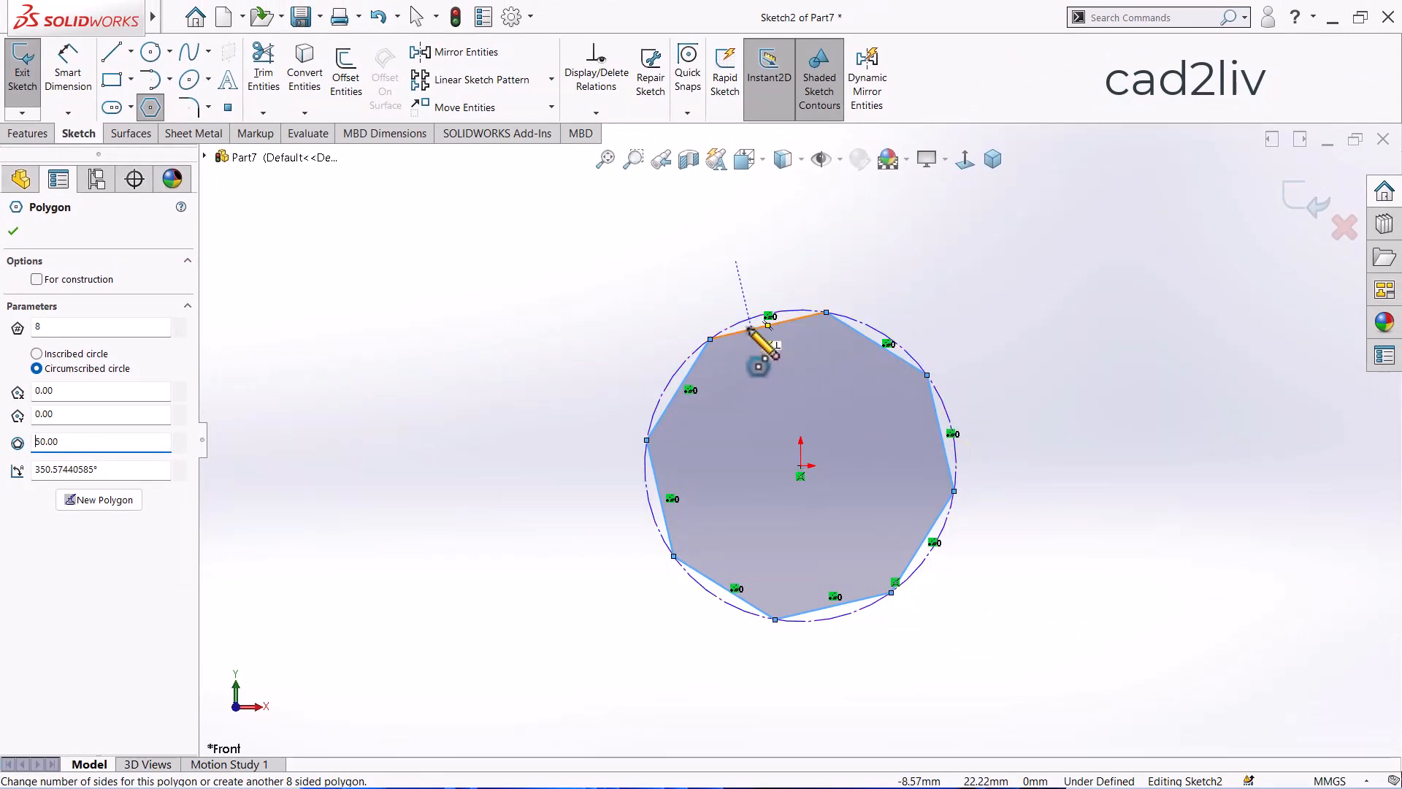
left_click(12, 236)
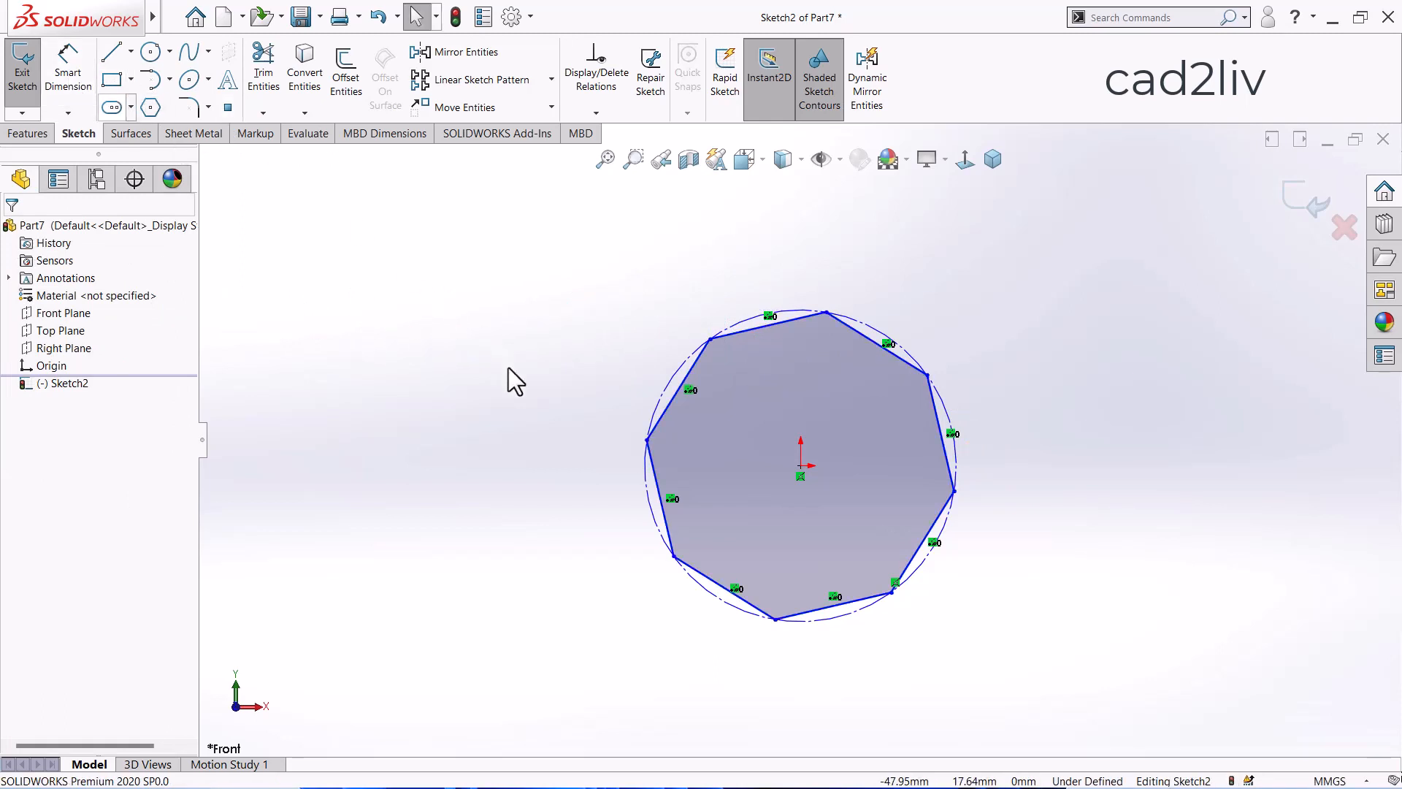
- Add a Smart Dimension for the diameter of the octagon's circumscribed construction circle
right_click_drag(508, 367, 511, 310)
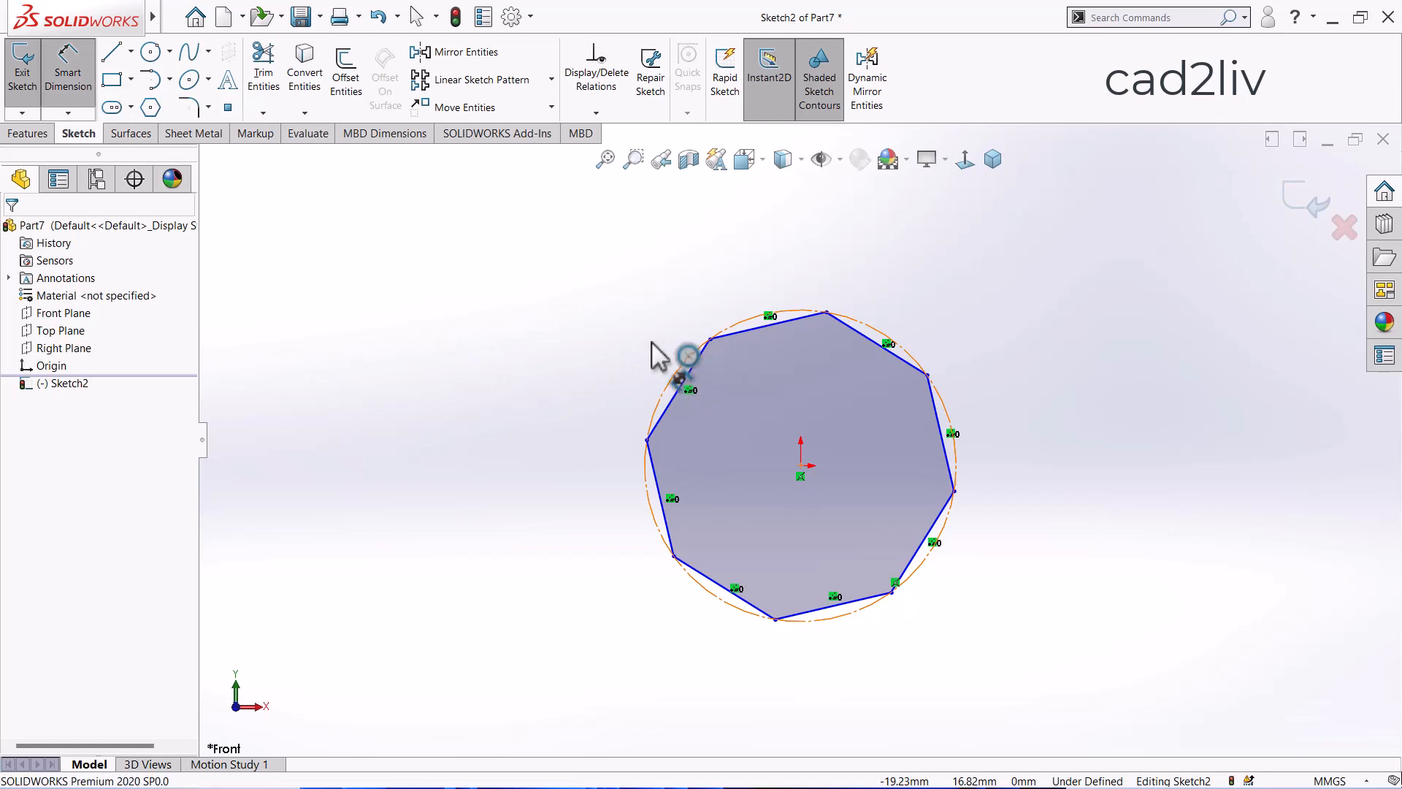
left_click(681, 361)
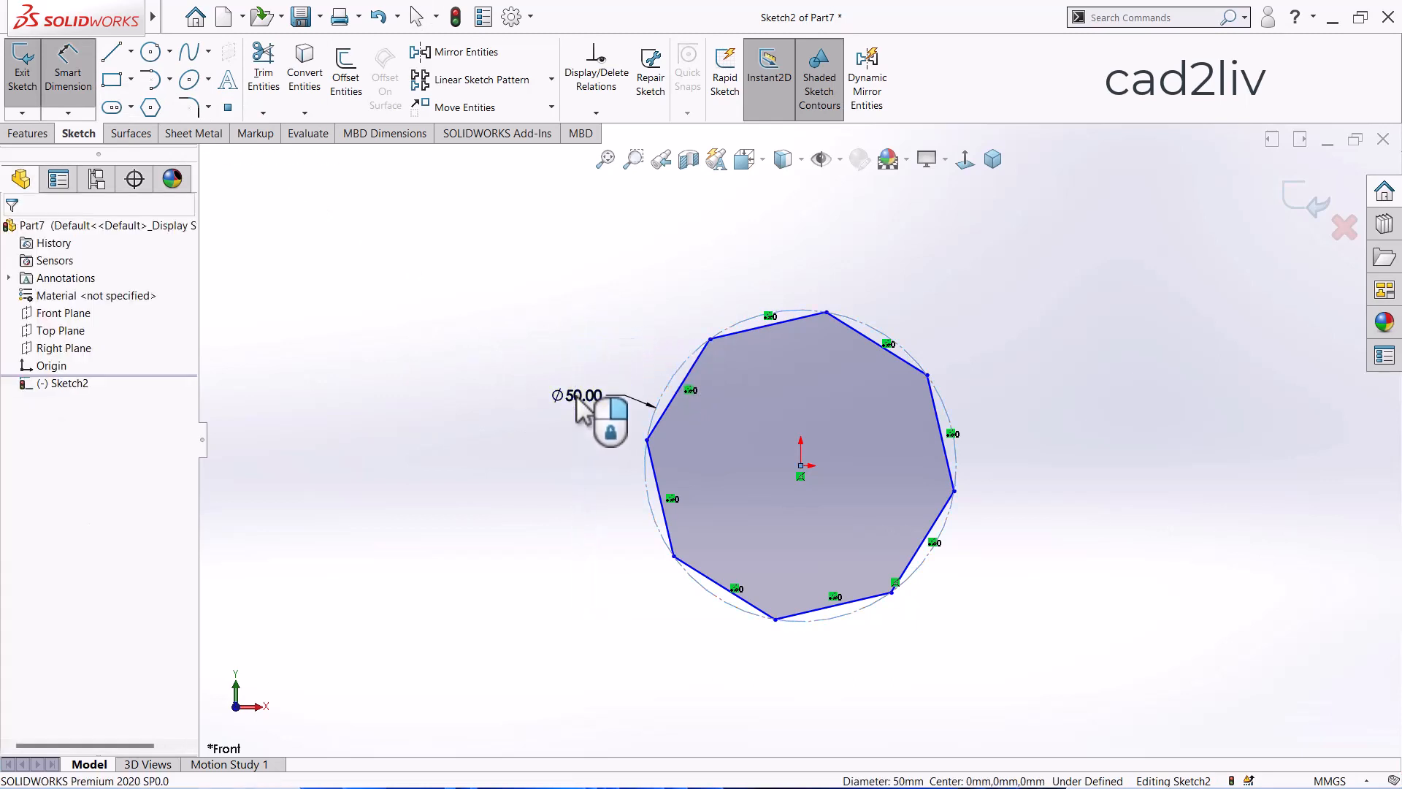
left_click(577, 398)
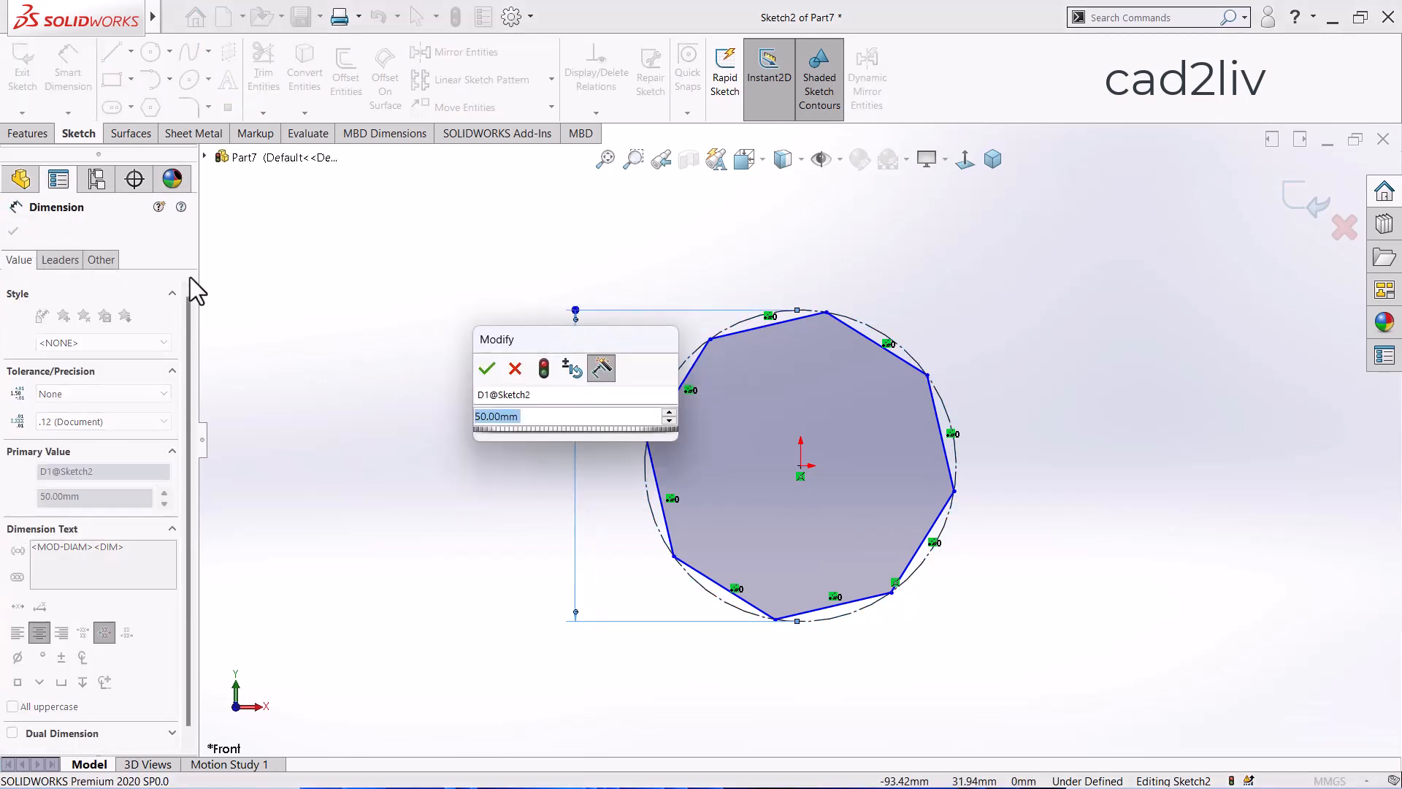
left_click(486, 368)
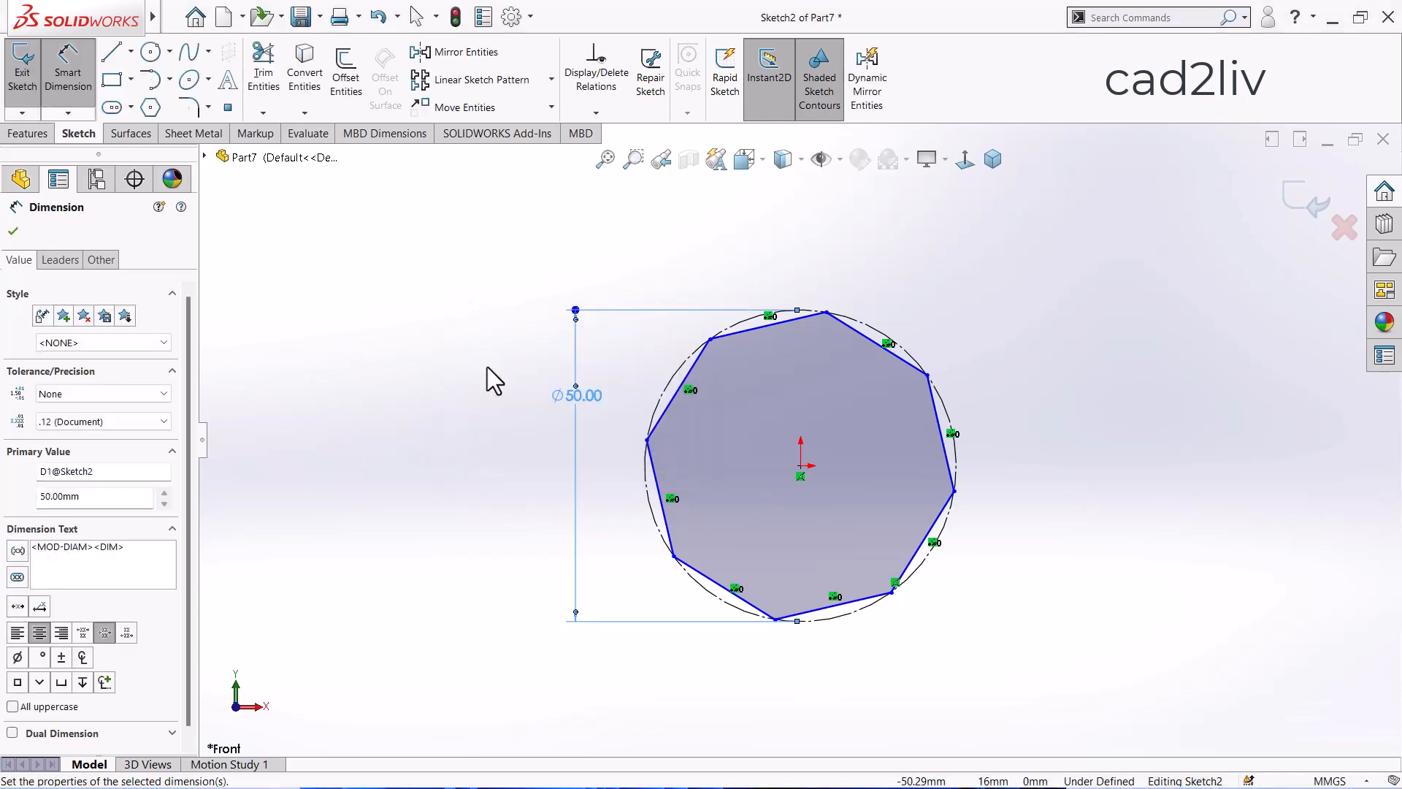
key("Escape")
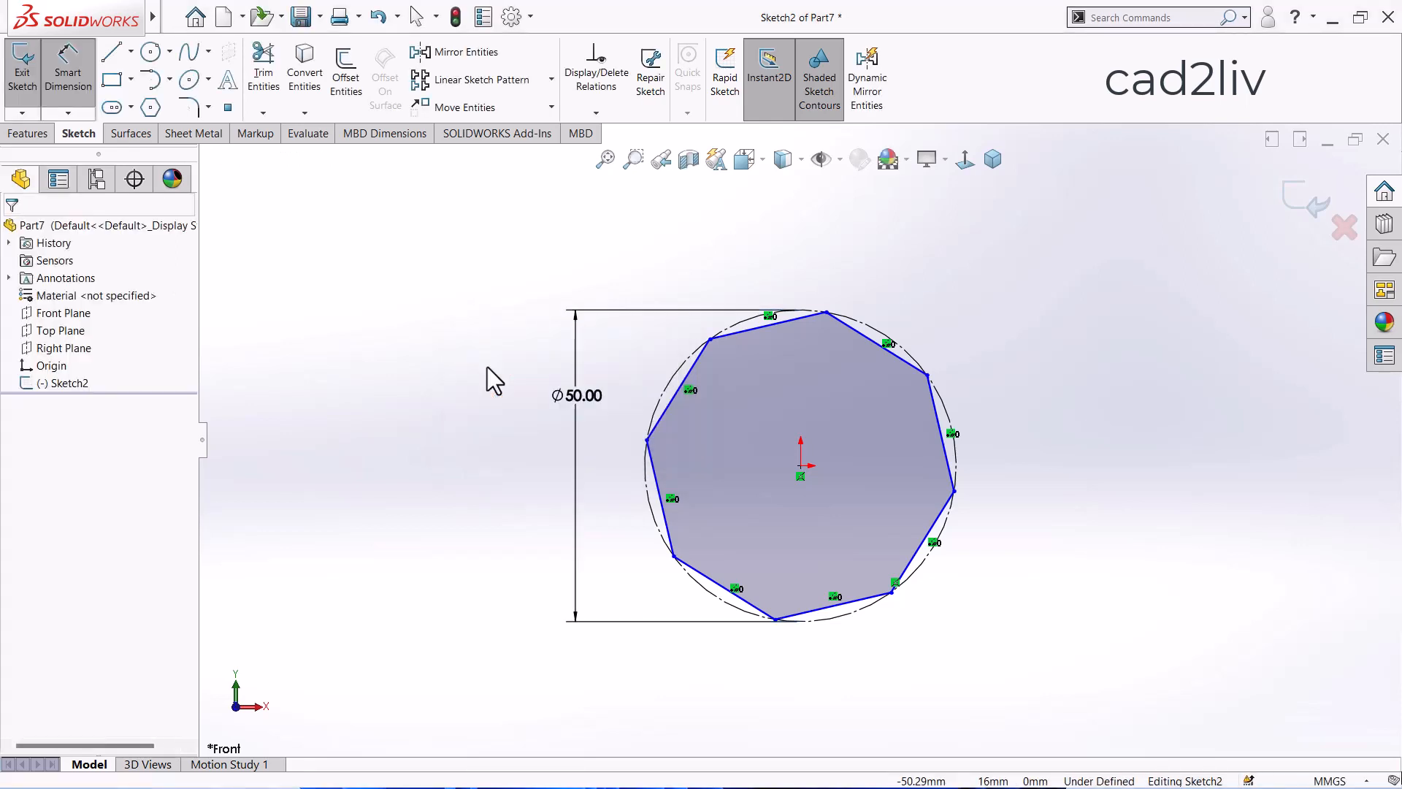
key("Escape")
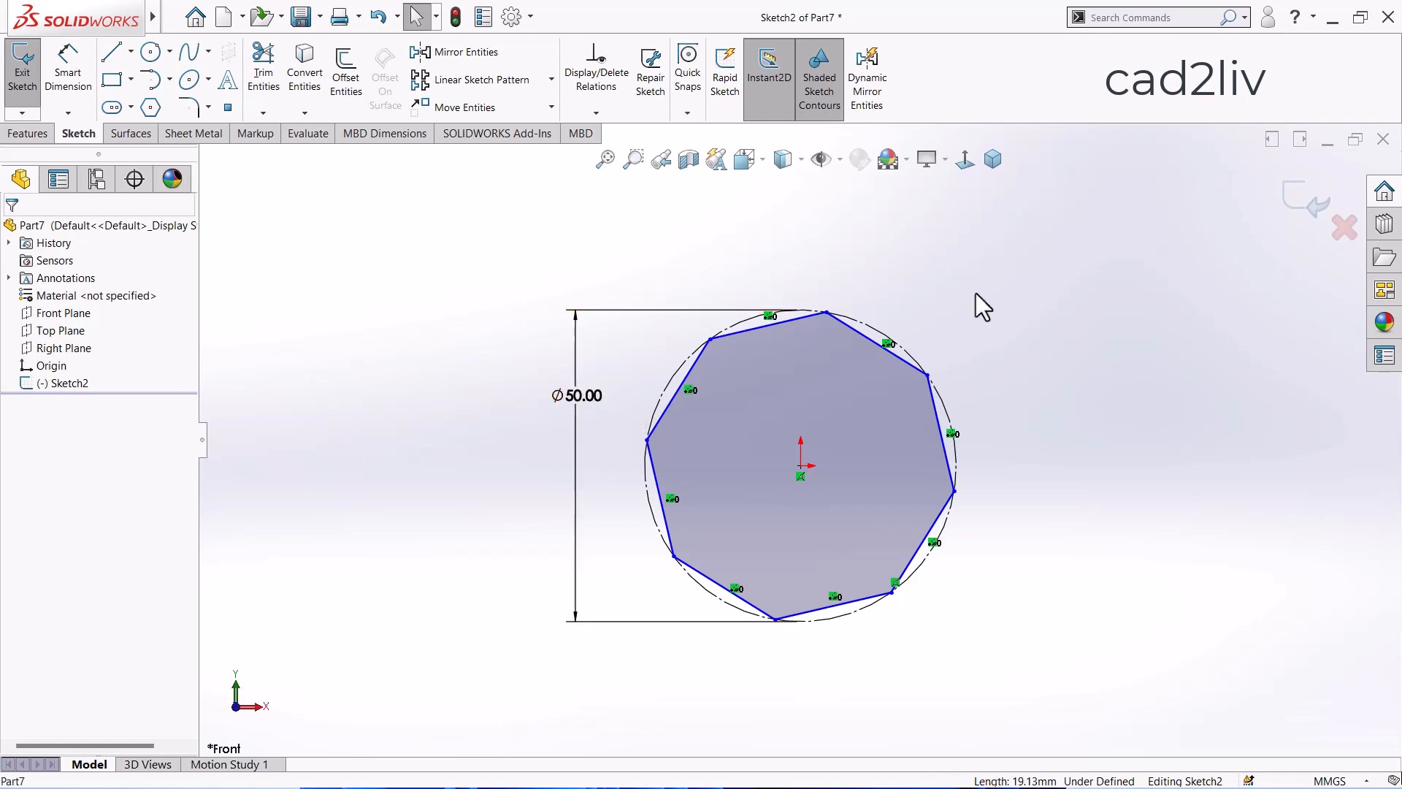
- Draw a second polygon beside the octagon, with 10 sides and an inscribed circle about 73 mm in diameter
left_click(150, 107)
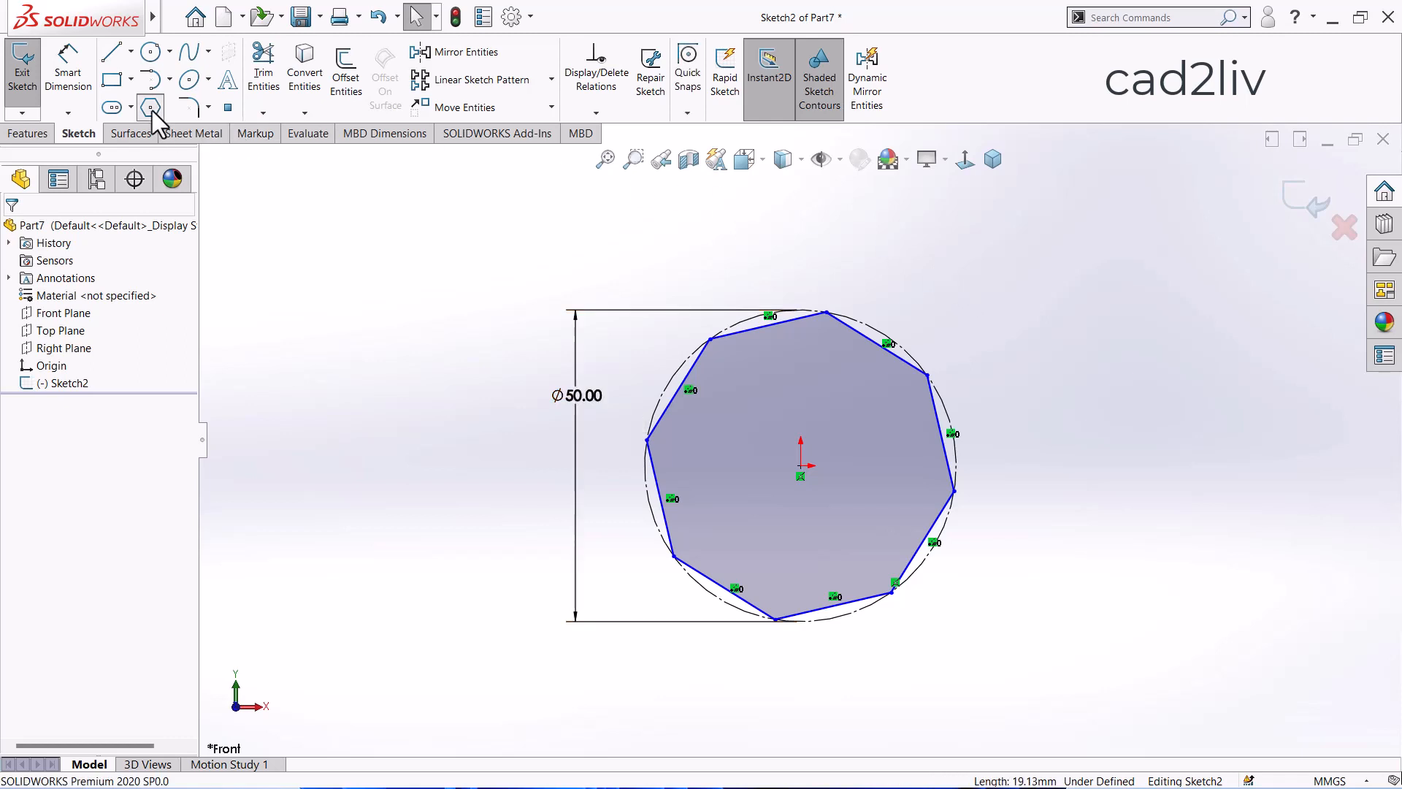
scroll(411, 304, "up", 5)
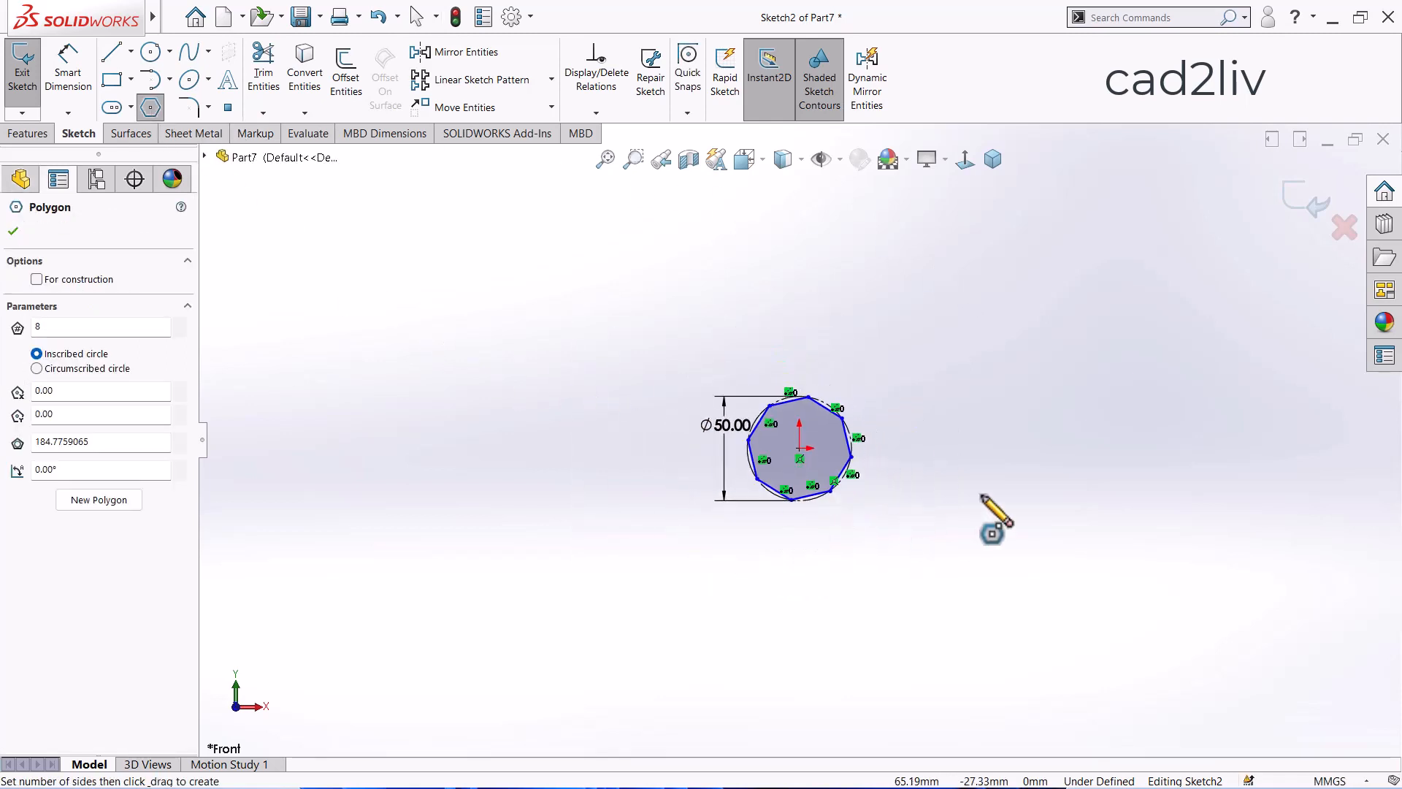
scroll(1004, 474, "down", 3)
left_click_drag(974, 366, 1125, 455)
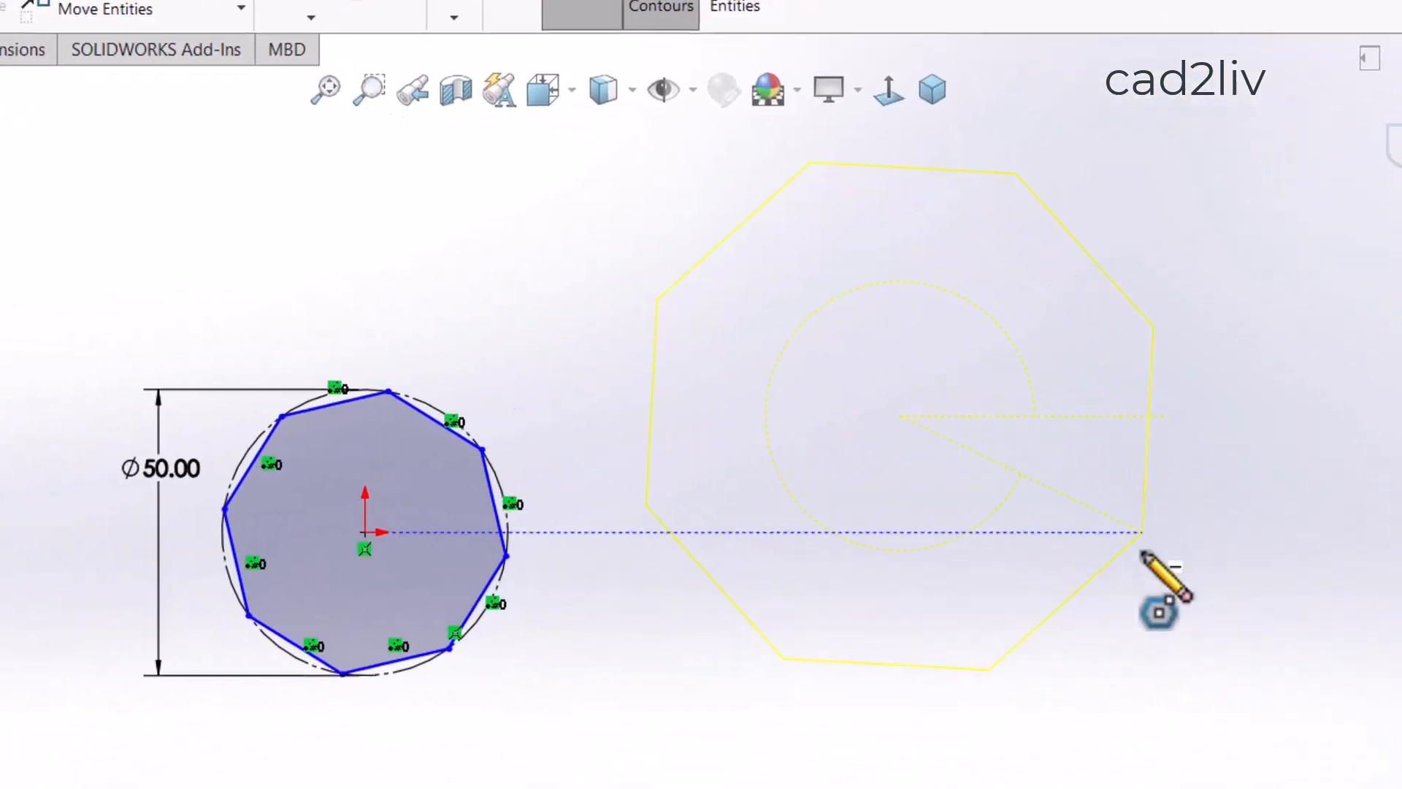
mouse_move(1143, 554)
left_mouse_down()
mouse_move(1102, 657)
mouse_move(1001, 666)
mouse_move(979, 694)
mouse_move(1140, 629)
mouse_move(1204, 499)
mouse_move(1152, 606)
mouse_move(1045, 649)
mouse_move(913, 664)
mouse_move(754, 585)
mouse_move(686, 410)
mouse_move(680, 327)
mouse_move(776, 255)
mouse_move(749, 261)
mouse_move(893, 543)
mouse_move(1113, 450)
mouse_move(1106, 425)
mouse_move(1080, 568)
mouse_move(901, 426)
mouse_move(966, 545)
mouse_move(815, 632)
mouse_move(626, 433)
mouse_move(667, 256)
mouse_move(776, 211)
mouse_move(736, 206)
mouse_move(828, 202)
mouse_move(801, 211)
left_mouse_up()
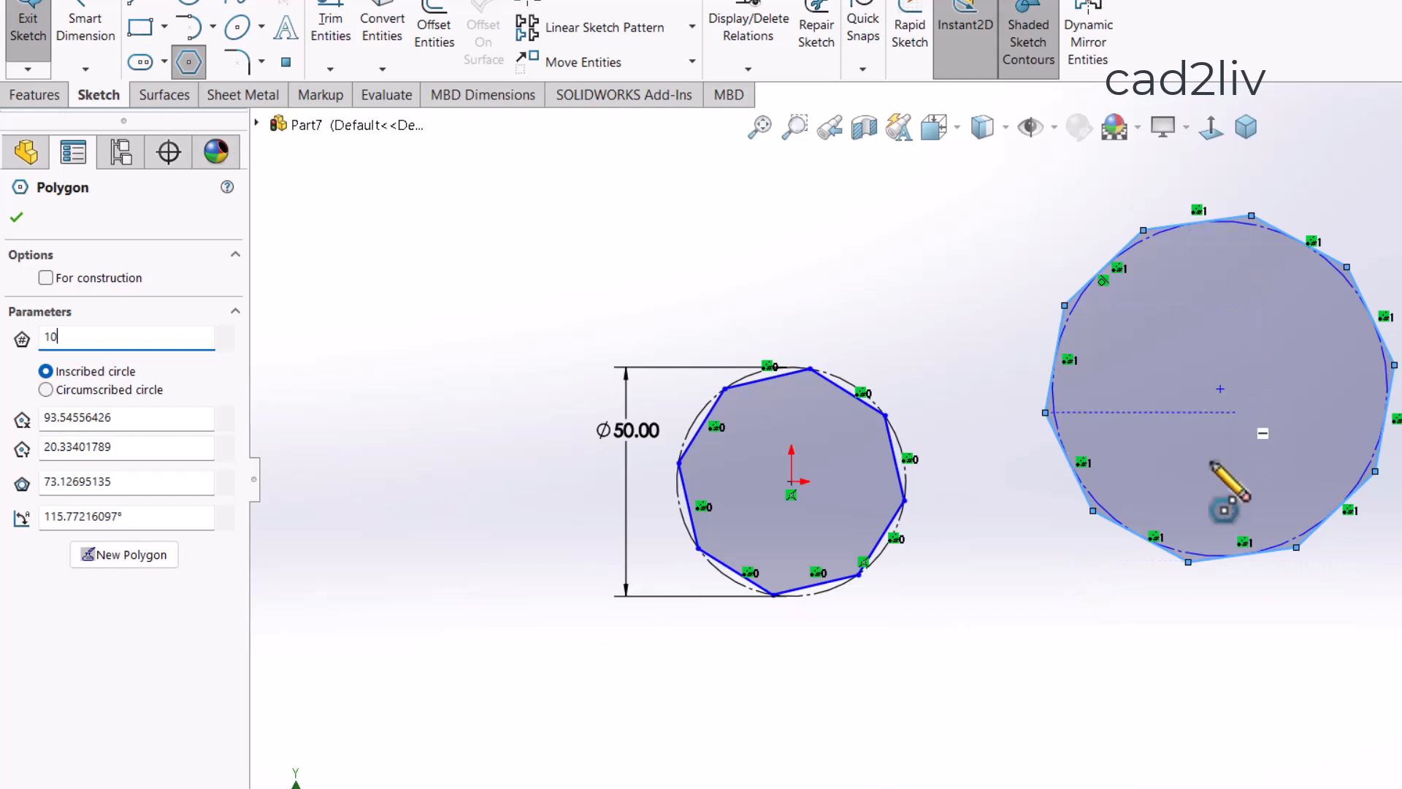
key("Escape")
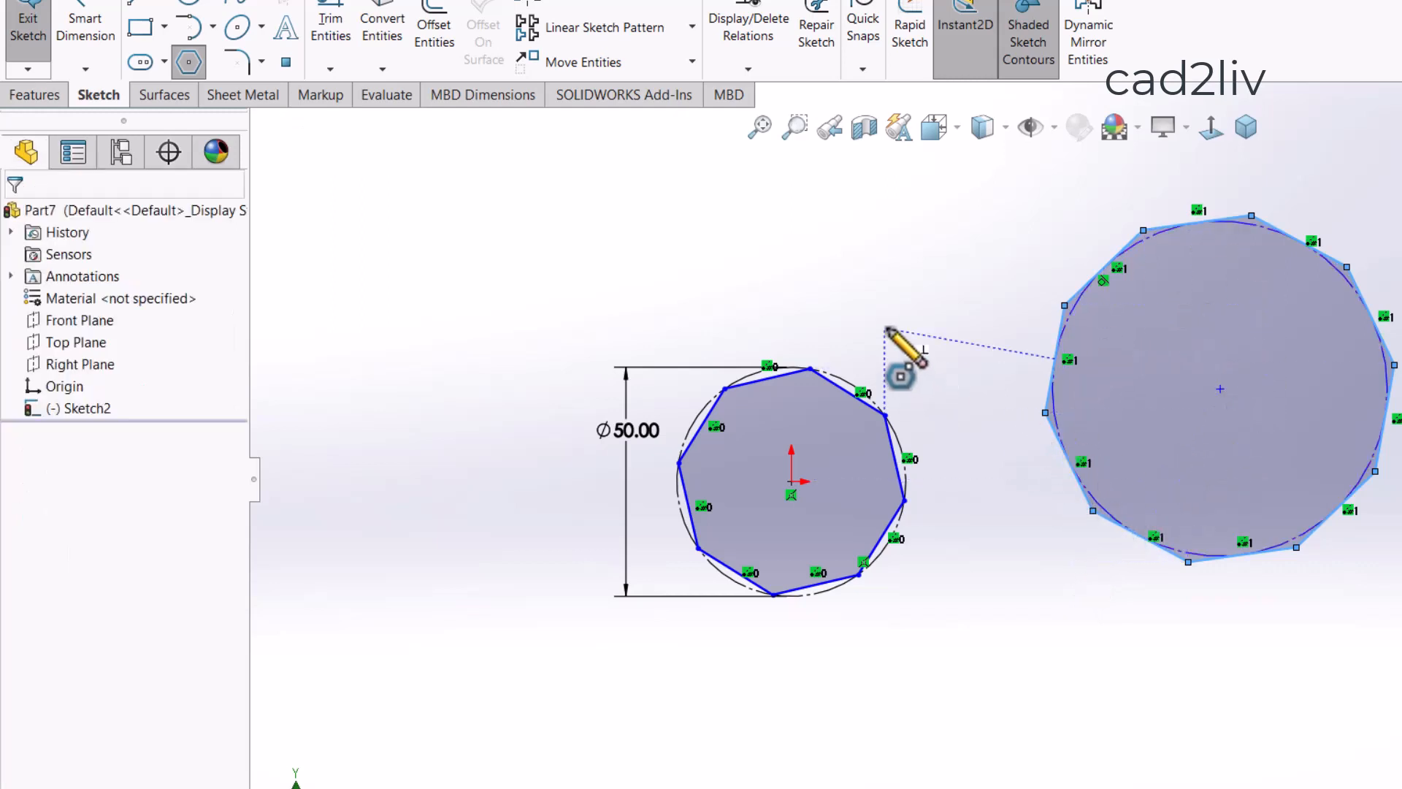
- Apply a Vertical relation to the octagon's right-hand side to fix its orientation
left_click(897, 443)
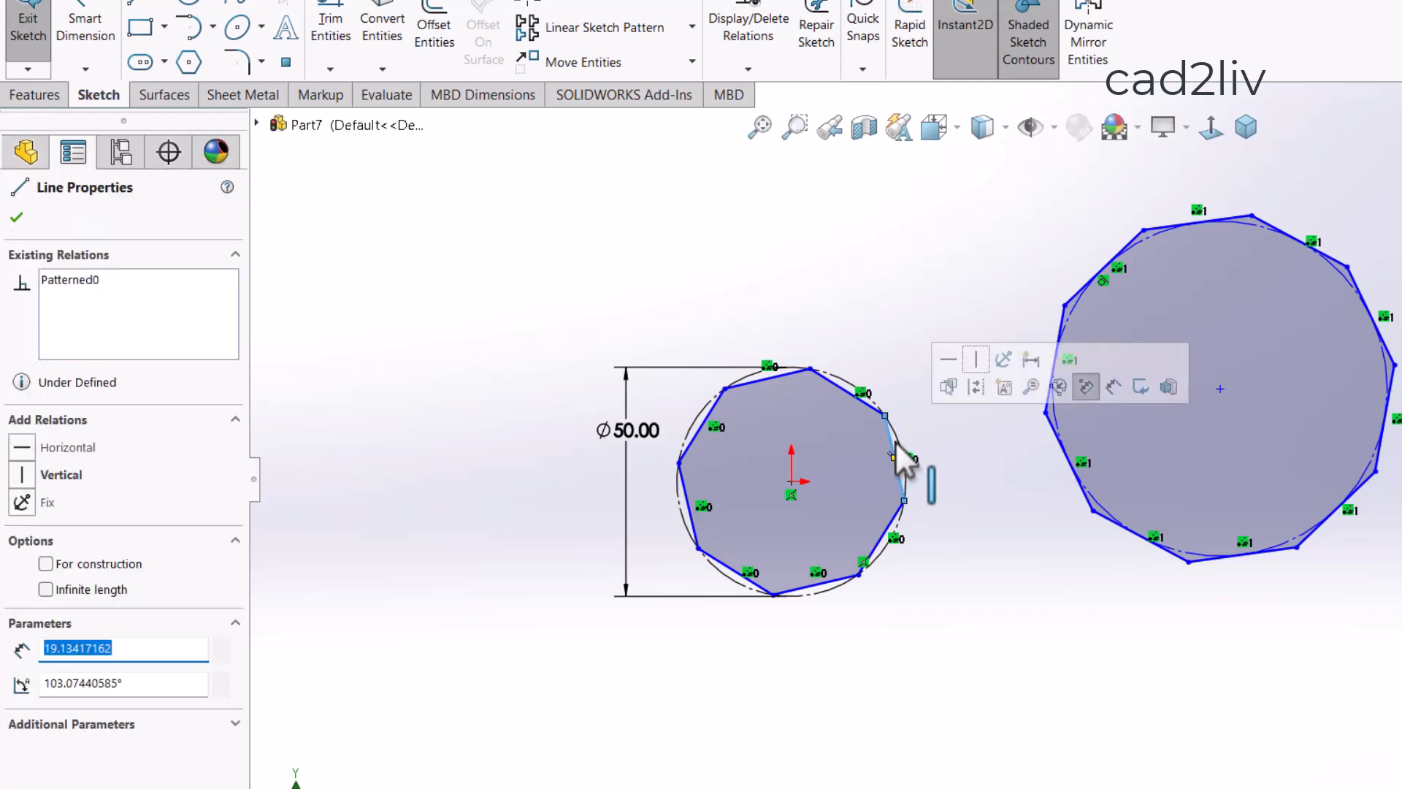
left_click(977, 358)
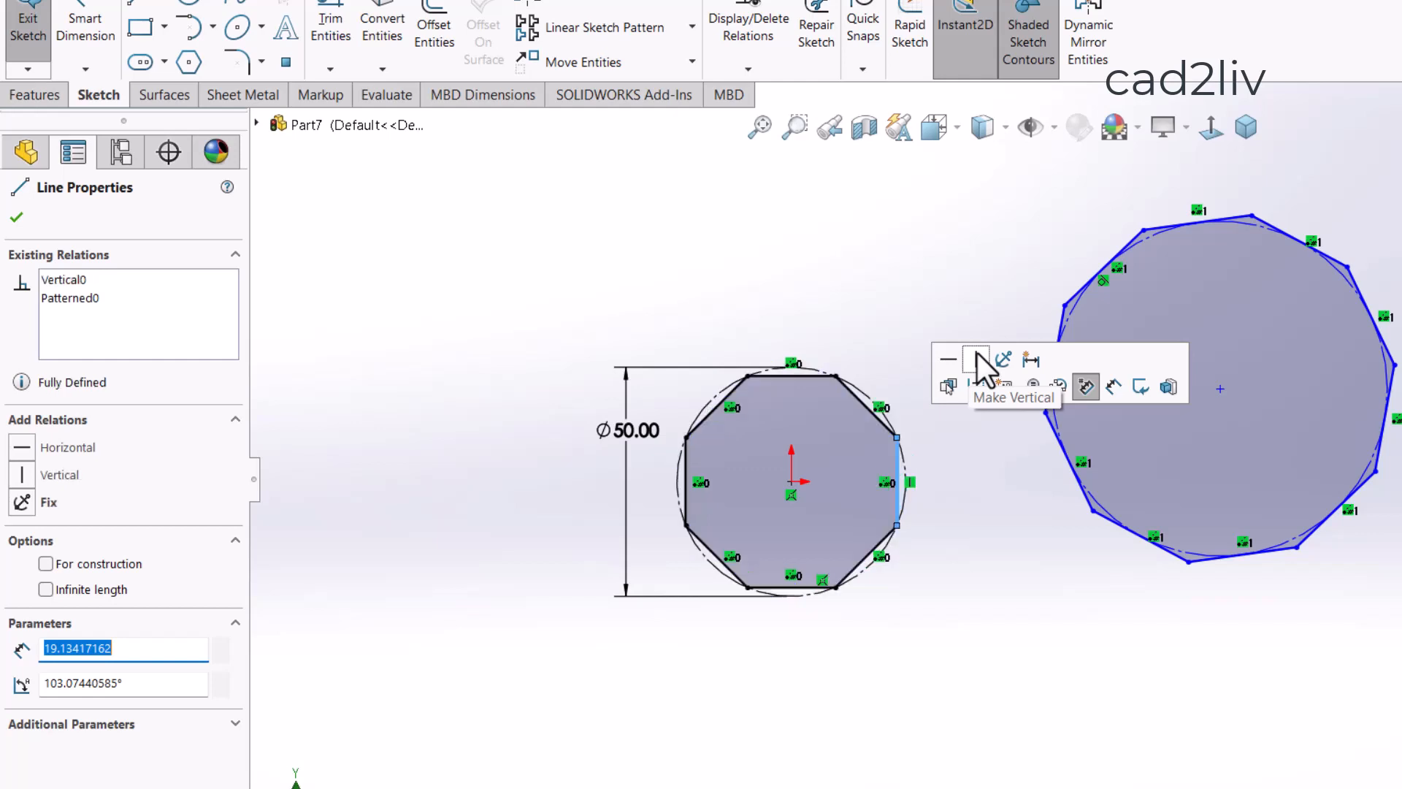
left_click(869, 330)
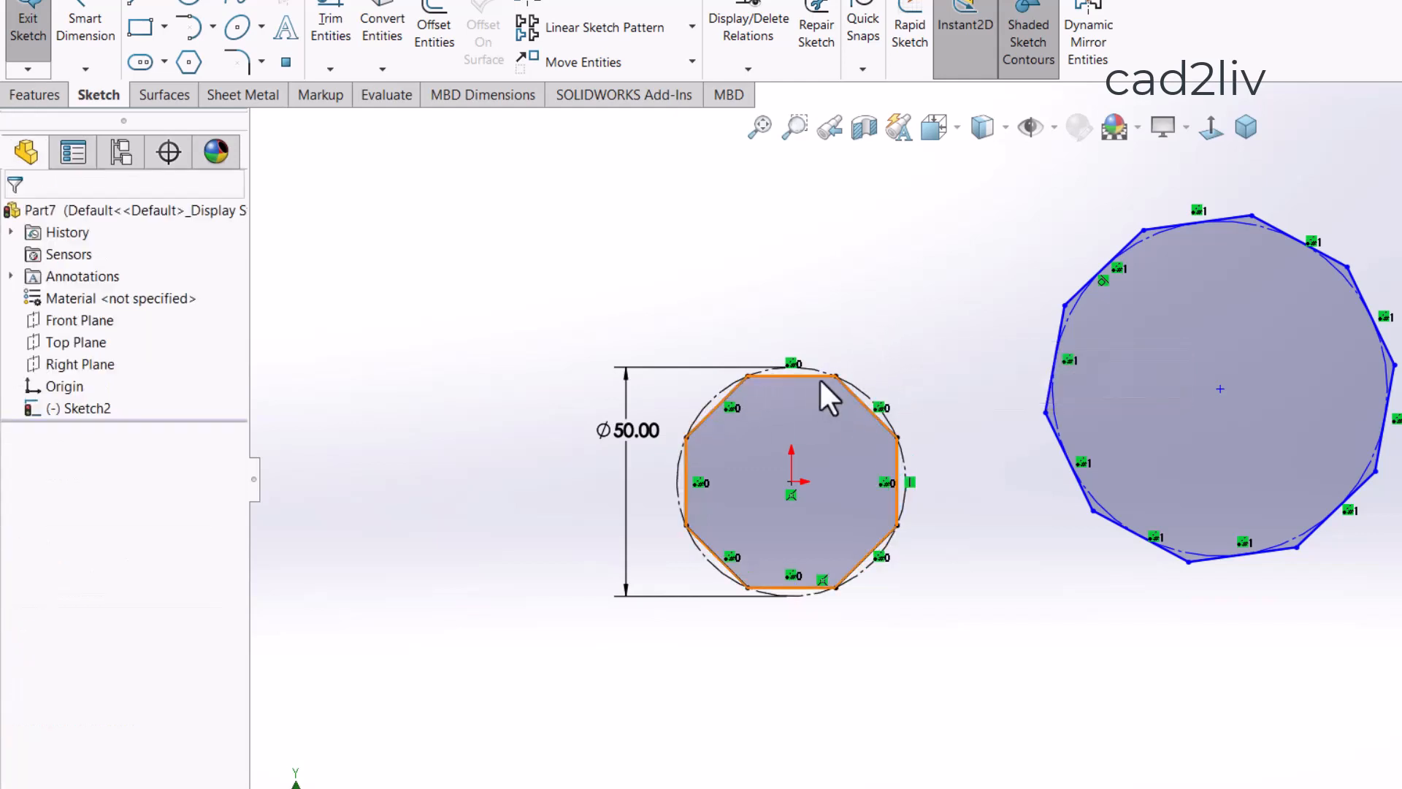
scroll(812, 405, "down", 3)
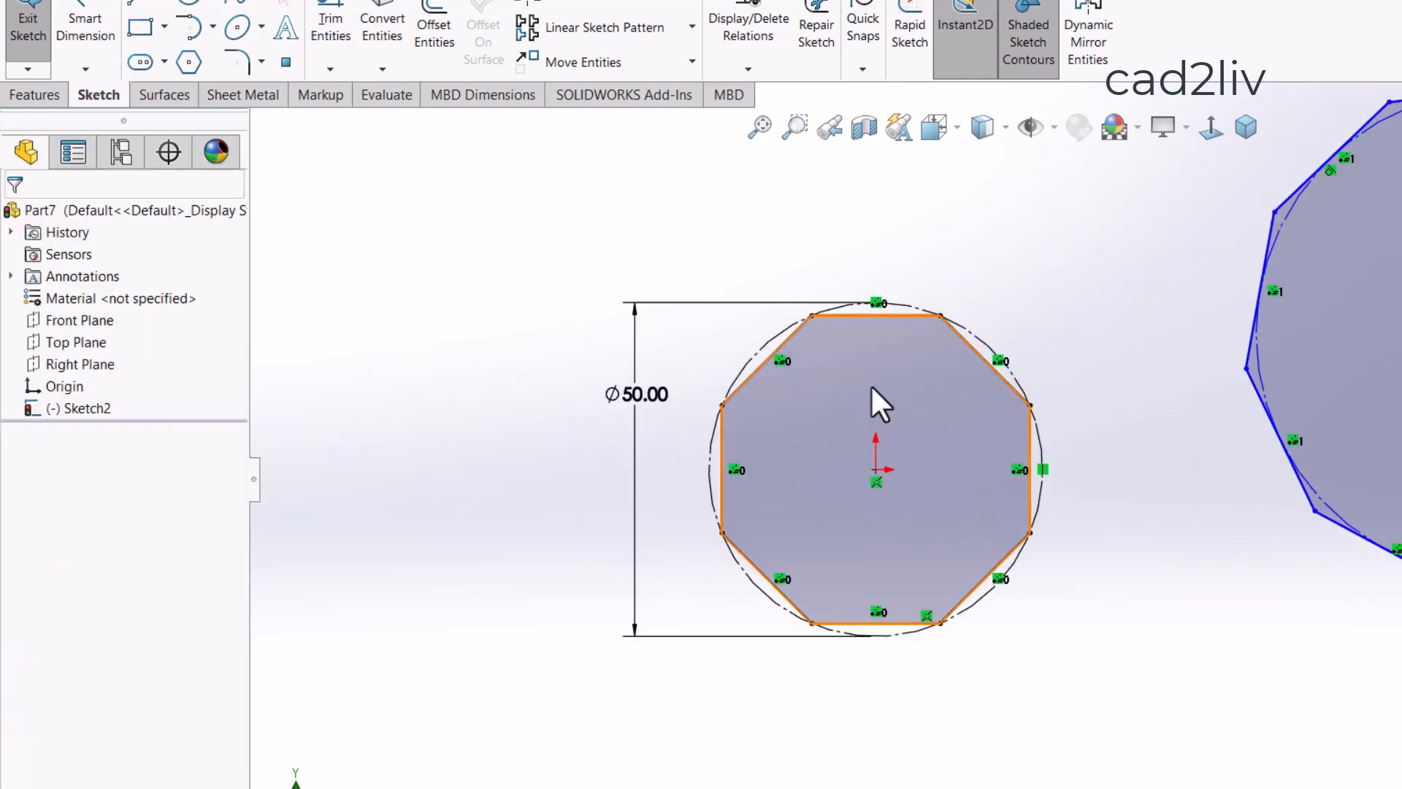
- Apply a Vertical relation to the right-hand side of the ten-sided polygon
scroll(795, 314, "up", 4)
scroll(1204, 425, "down", 2)
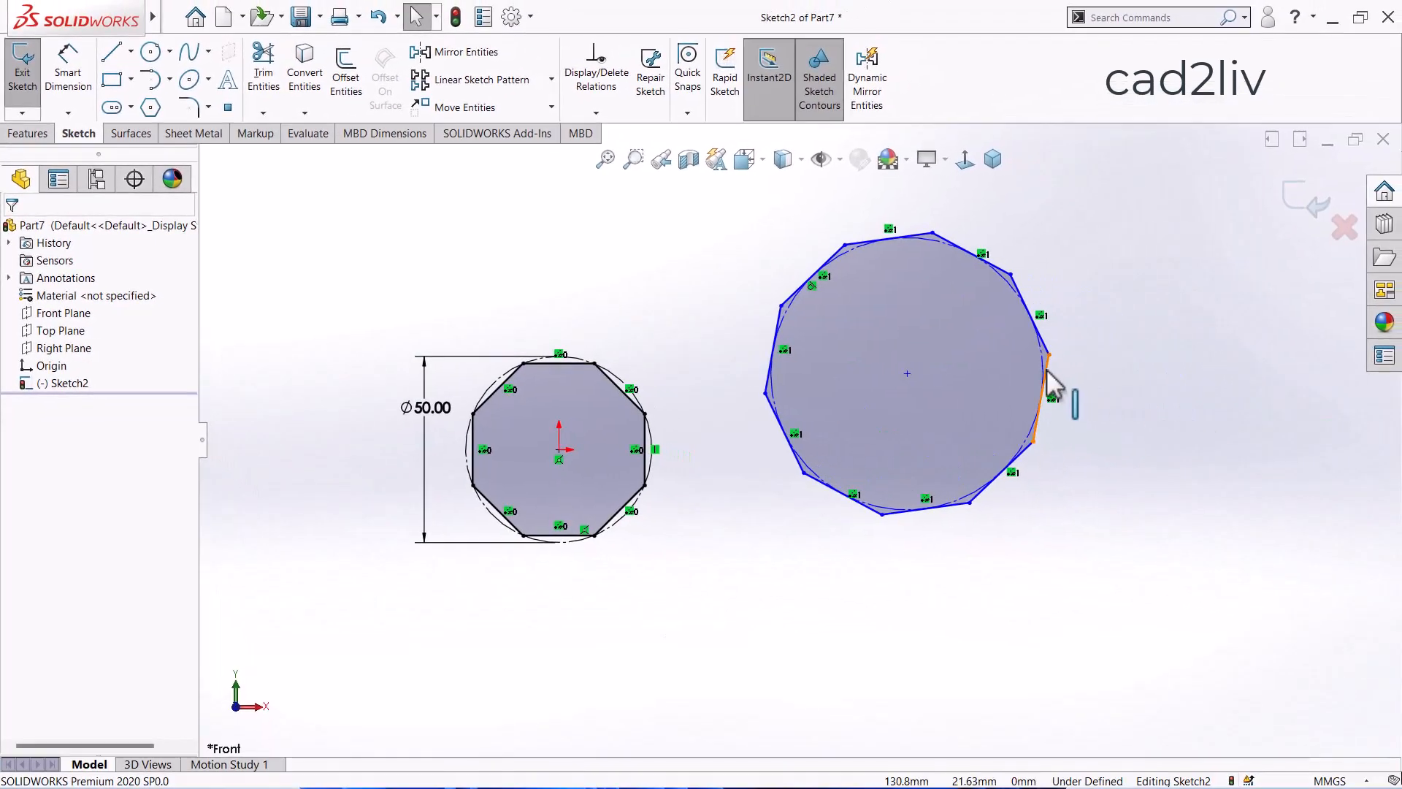
left_click(1050, 384)
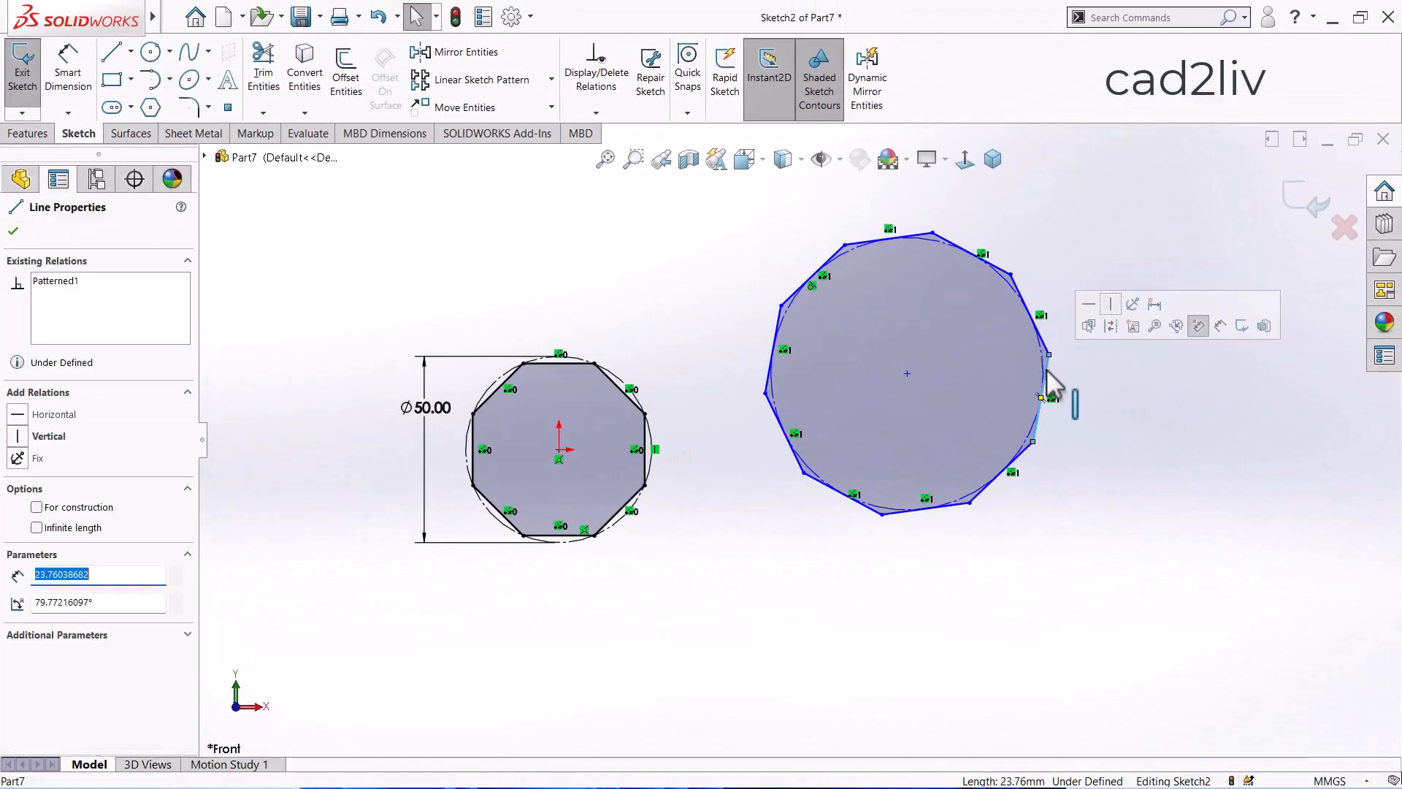
left_click(1111, 304)
left_click(1128, 406)
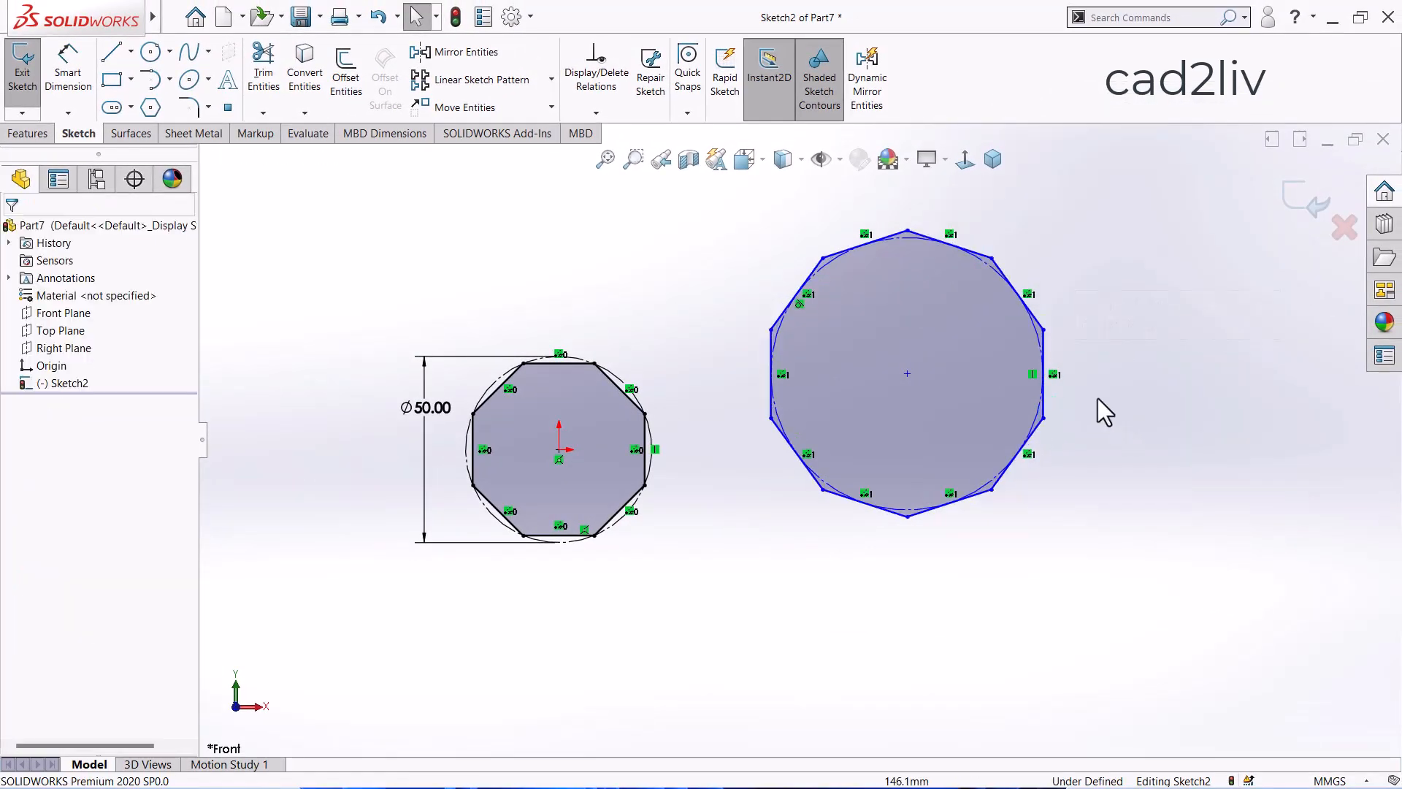
- Delete the entire ten-sided polygon with its construction circle and fit the remaining octagon in the view
scroll(864, 313, "up", 2)
scroll(838, 447, "down", 3)
scroll(778, 352, "up", 2)
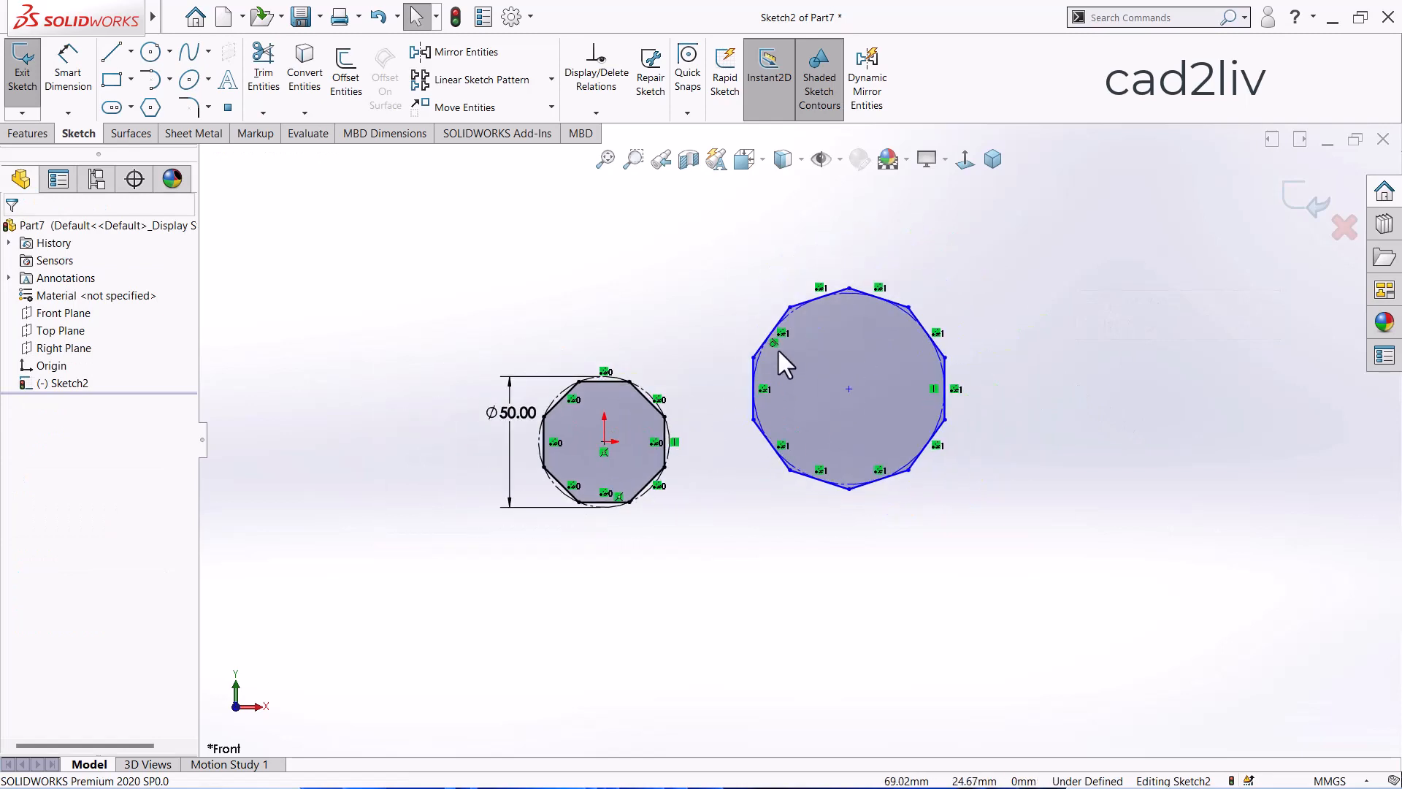
left_click_drag(695, 250, 993, 505)
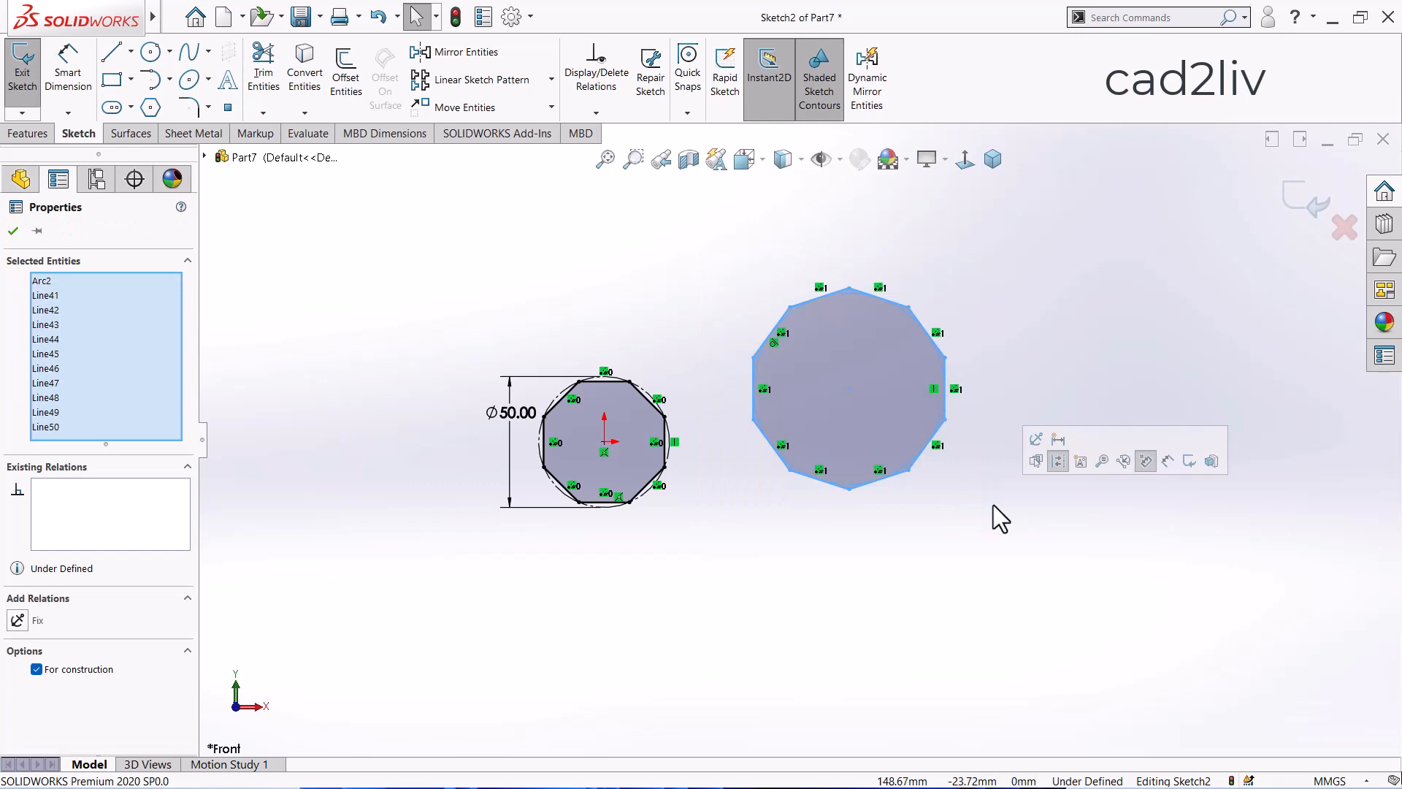
key("Delete")
scroll(765, 384, "up", 1)
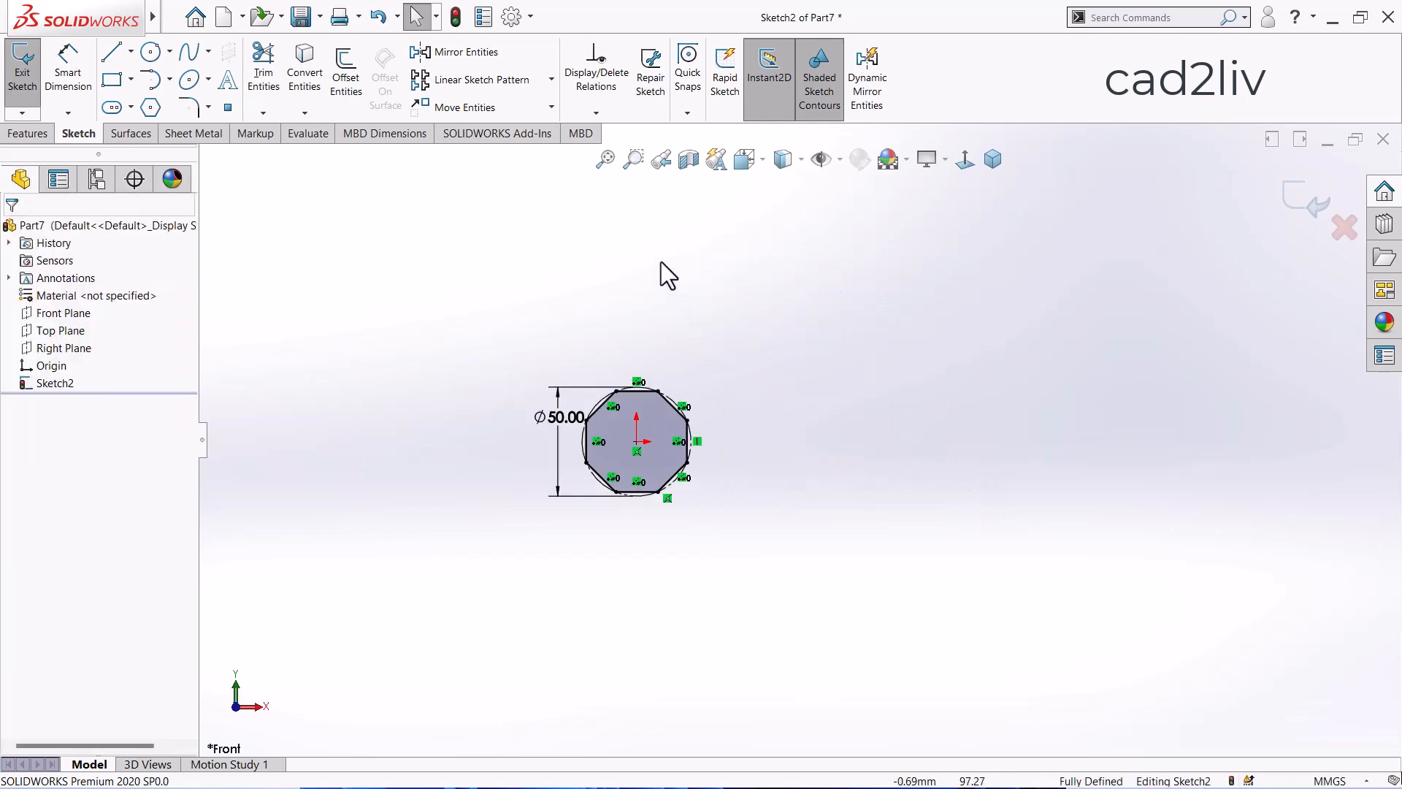
left_click(609, 157)
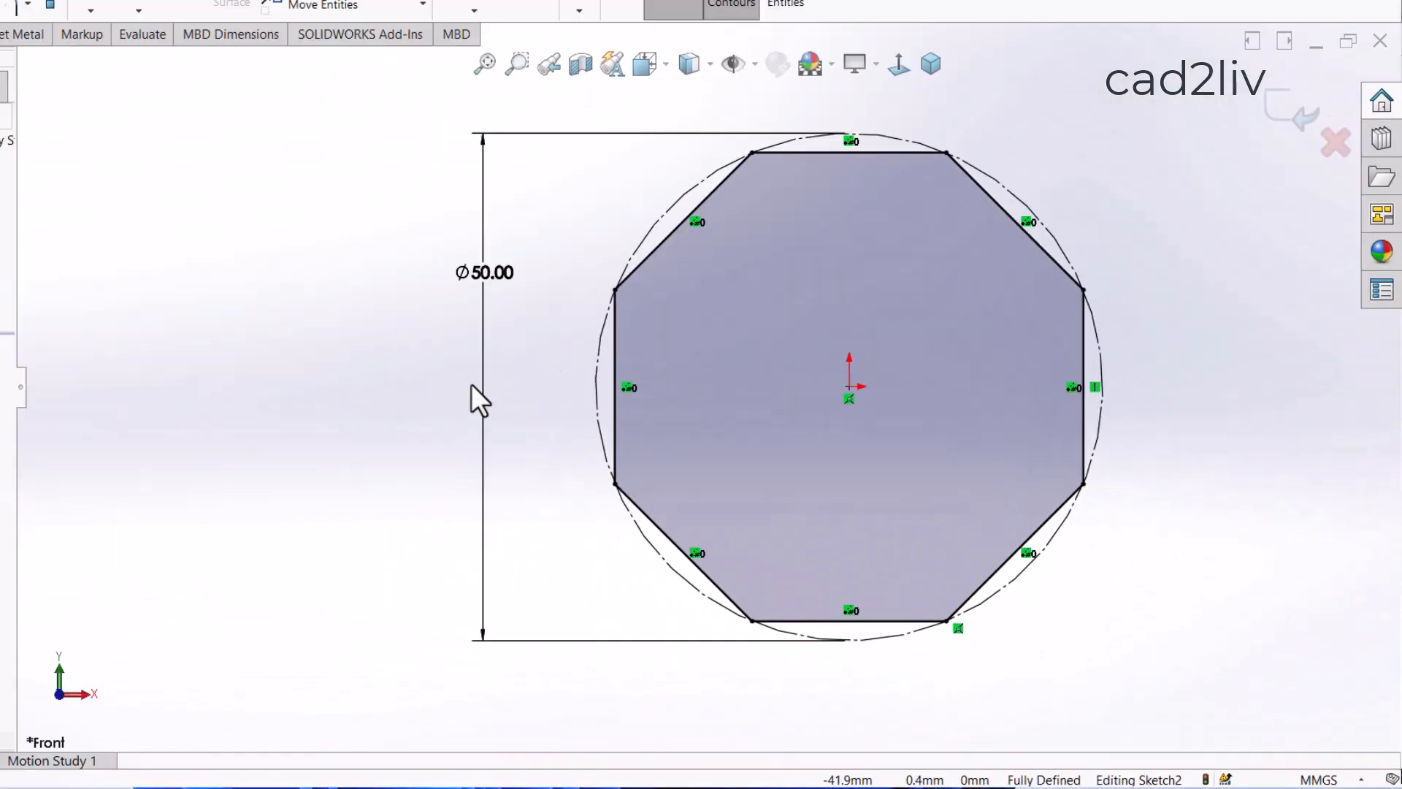
scroll(1097, 402, "down", 1)
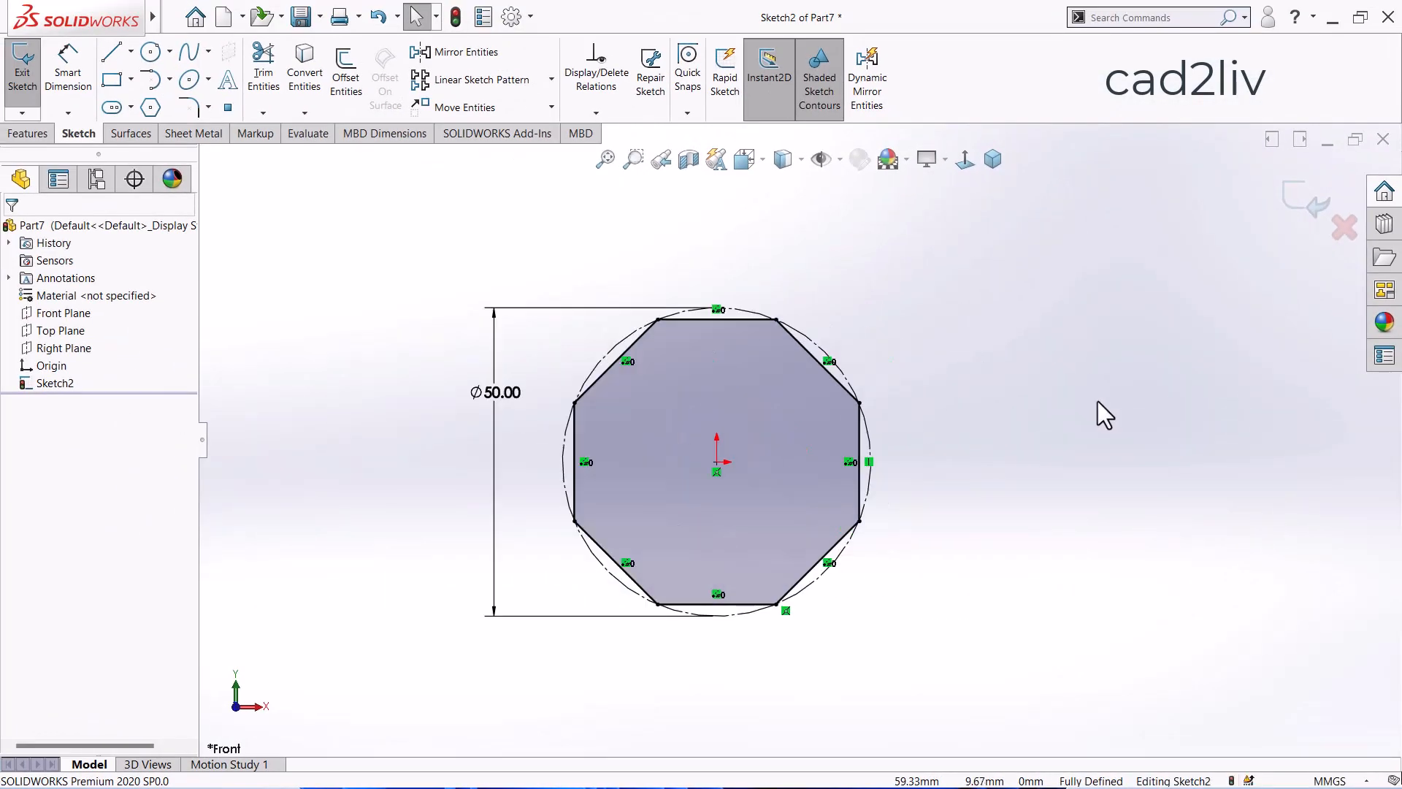